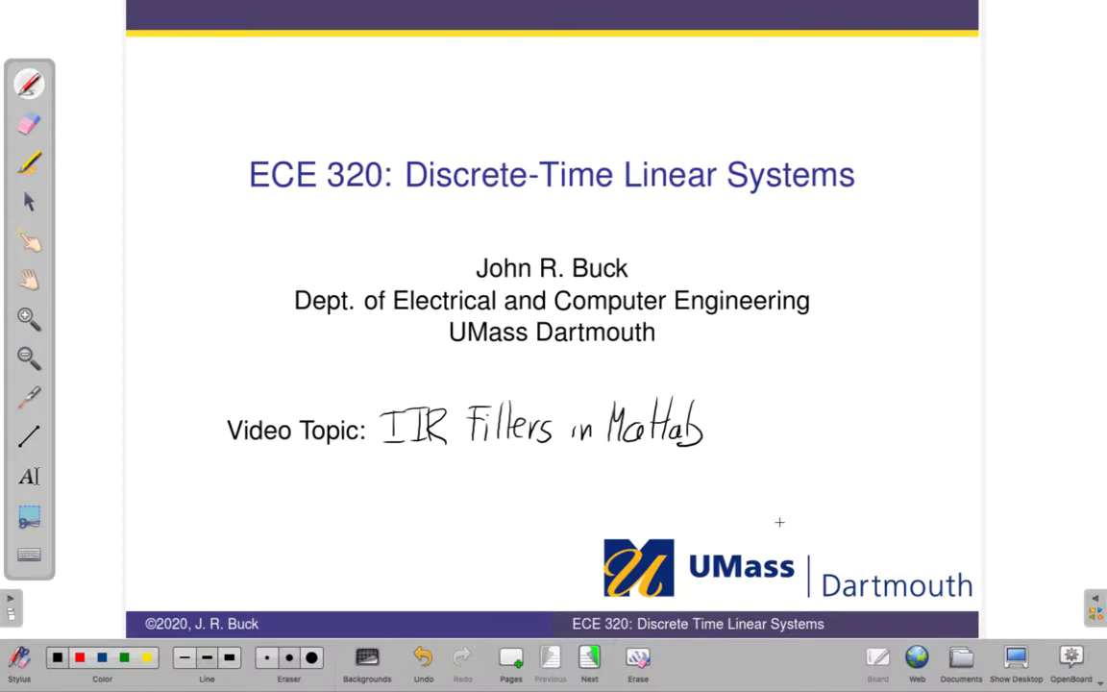
Advance from the title slide to the Specifications for Practical Filters page.
click(593, 656)
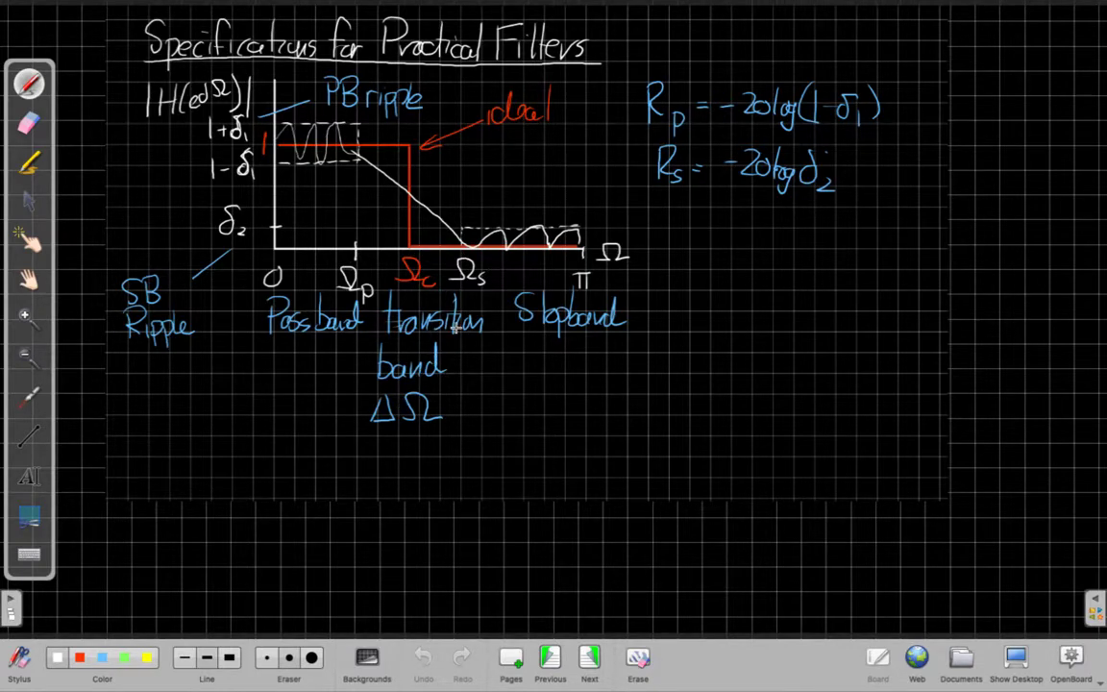
Move on to the Common IIR Filters page with Passband, Stopband and Order headings.
key(Page_Down)
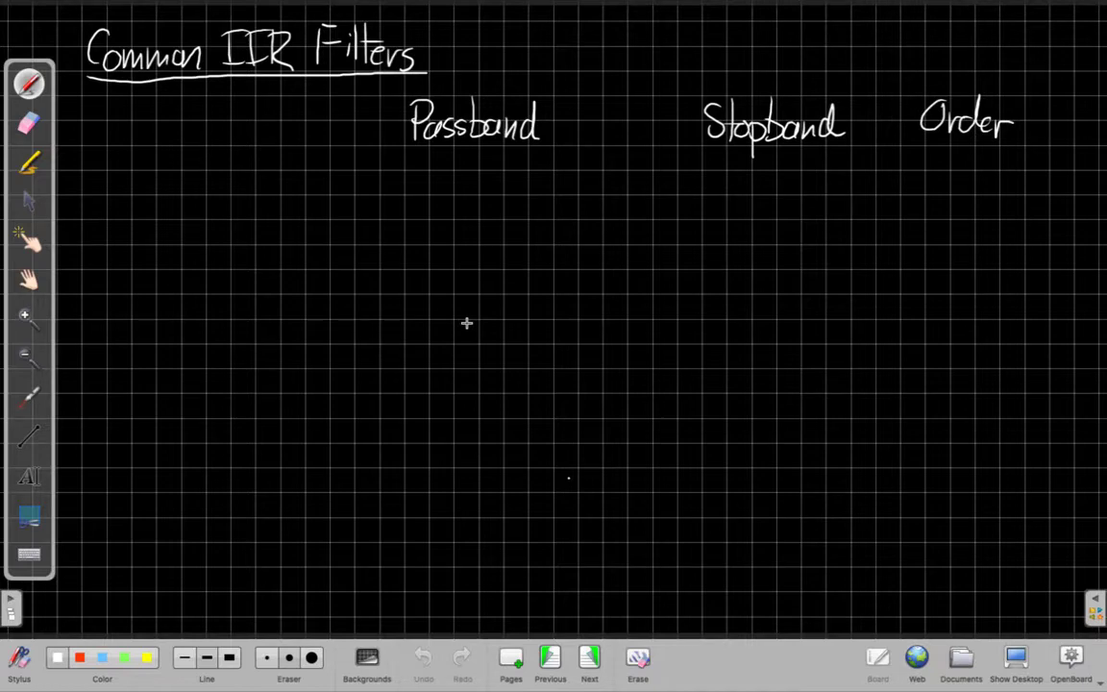
Handwrite the row labels Butterworth and Chebyshev I down the left of the table.
click(152, 163)
drag(107, 141, 108, 181)
drag(139, 127, 140, 178)
mouse_move(131, 146)
mouse_down()
mouse_move(151, 181)
mouse_move(176, 157)
mouse_move(151, 179)
mouse_up()
mouse_move(156, 165)
mouse_down()
mouse_move(180, 178)
mouse_move(223, 167)
mouse_move(247, 182)
mouse_move(254, 154)
mouse_up()
drag(258, 139, 274, 183)
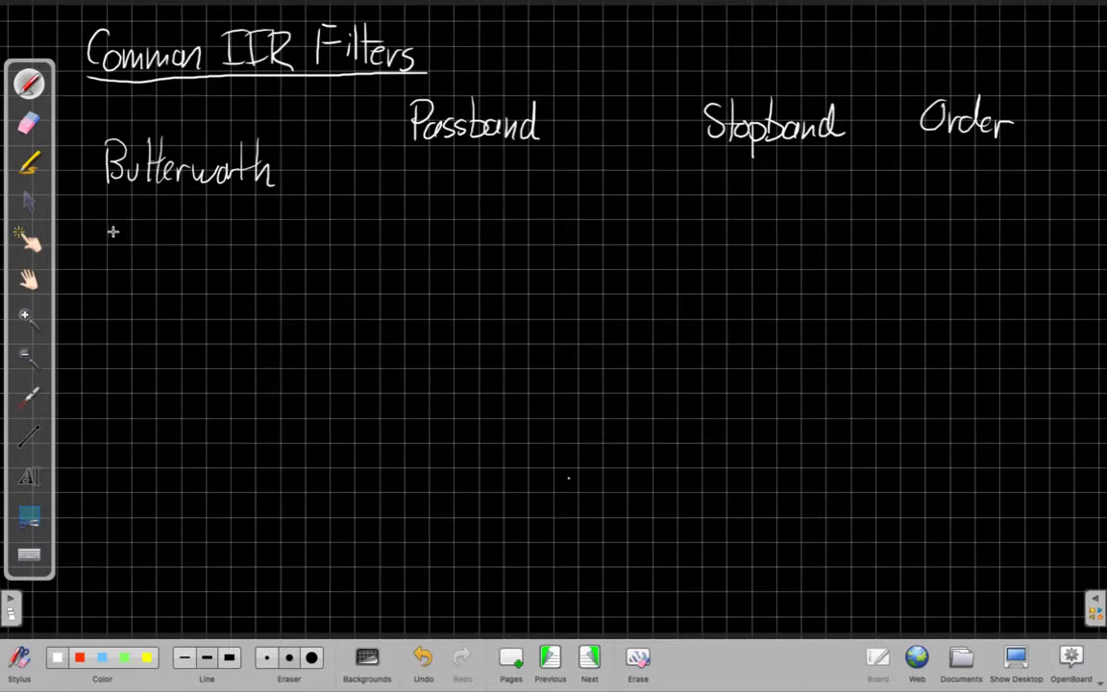
mouse_move(107, 226)
mouse_down()
mouse_move(107, 260)
mouse_move(137, 258)
mouse_up()
mouse_move(146, 221)
mouse_down()
mouse_move(158, 256)
mouse_move(175, 240)
mouse_move(176, 261)
mouse_move(181, 240)
mouse_move(211, 261)
mouse_up()
drag(217, 240, 268, 262)
mouse_move(256, 263)
mouse_down()
mouse_move(281, 261)
mouse_move(281, 226)
mouse_up()
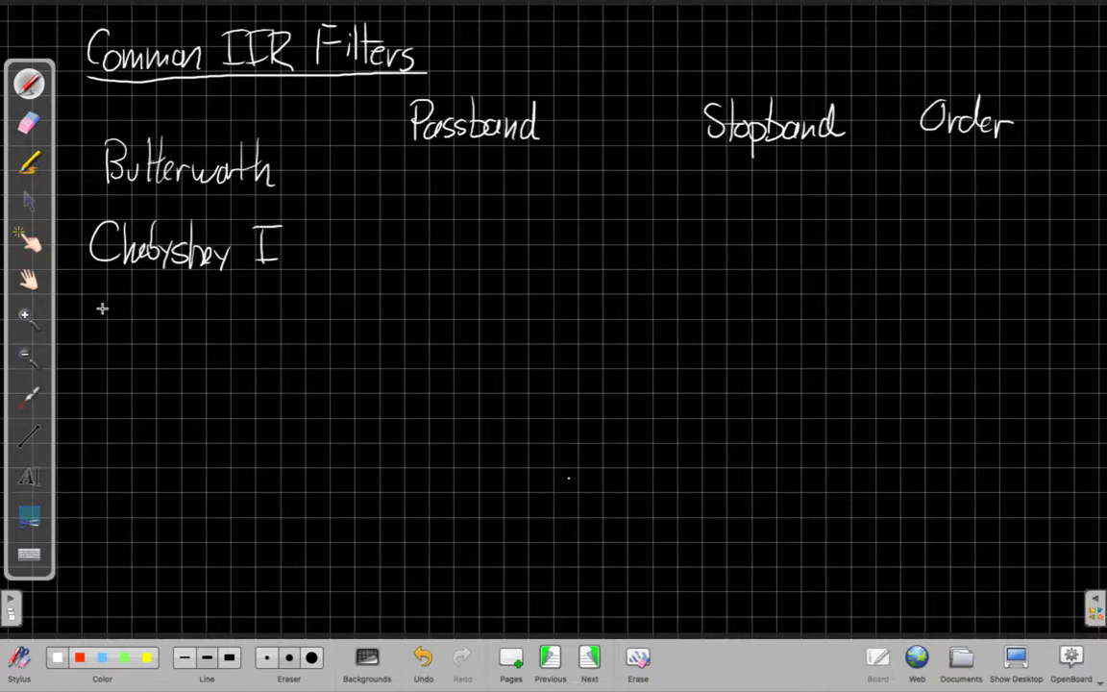
Handwrite Chebyshev II and Elliptic as the next two row labels.
drag(103, 306, 100, 335)
mouse_move(108, 300)
mouse_down()
mouse_move(104, 336)
mouse_move(158, 323)
mouse_move(161, 338)
mouse_move(178, 318)
mouse_move(175, 330)
mouse_move(213, 336)
mouse_up()
drag(214, 321, 282, 337)
drag(254, 306, 283, 306)
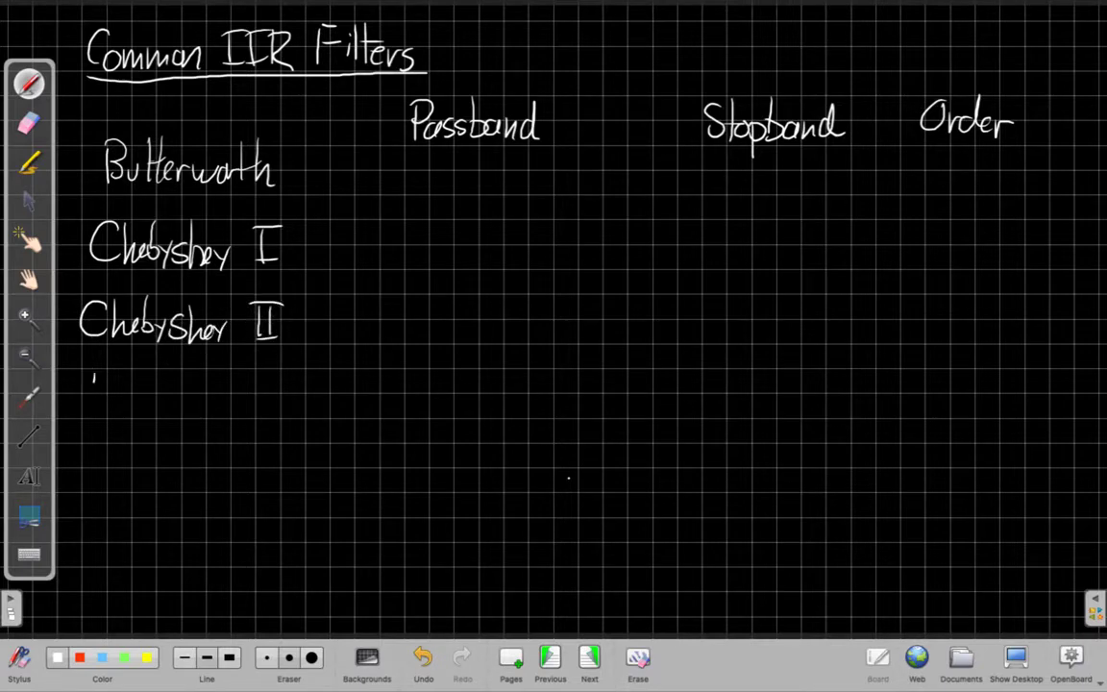
drag(92, 377, 111, 413)
mouse_move(91, 395)
mouse_down()
mouse_move(106, 395)
mouse_move(111, 377)
mouse_up()
mouse_move(118, 373)
mouse_down()
mouse_move(117, 416)
mouse_move(128, 415)
mouse_up()
mouse_move(142, 392)
mouse_down()
mouse_move(141, 415)
mouse_move(175, 416)
mouse_up()
mouse_move(167, 390)
mouse_down()
mouse_move(187, 388)
mouse_move(194, 417)
mouse_up()
click(194, 382)
drag(214, 396, 216, 417)
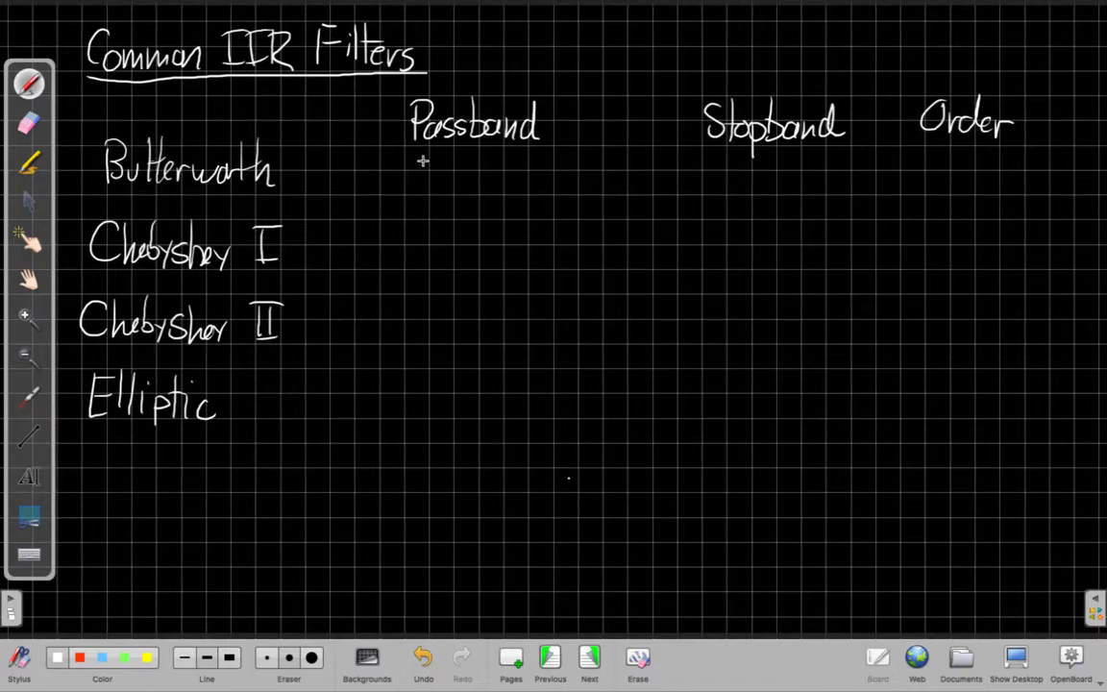
Write Smooth under Passband and Stopband in the Butterworth row.
drag(420, 159, 404, 184)
drag(475, 180, 478, 178)
mouse_move(489, 156)
mouse_down()
mouse_move(488, 188)
mouse_move(496, 168)
mouse_up()
drag(502, 153, 519, 188)
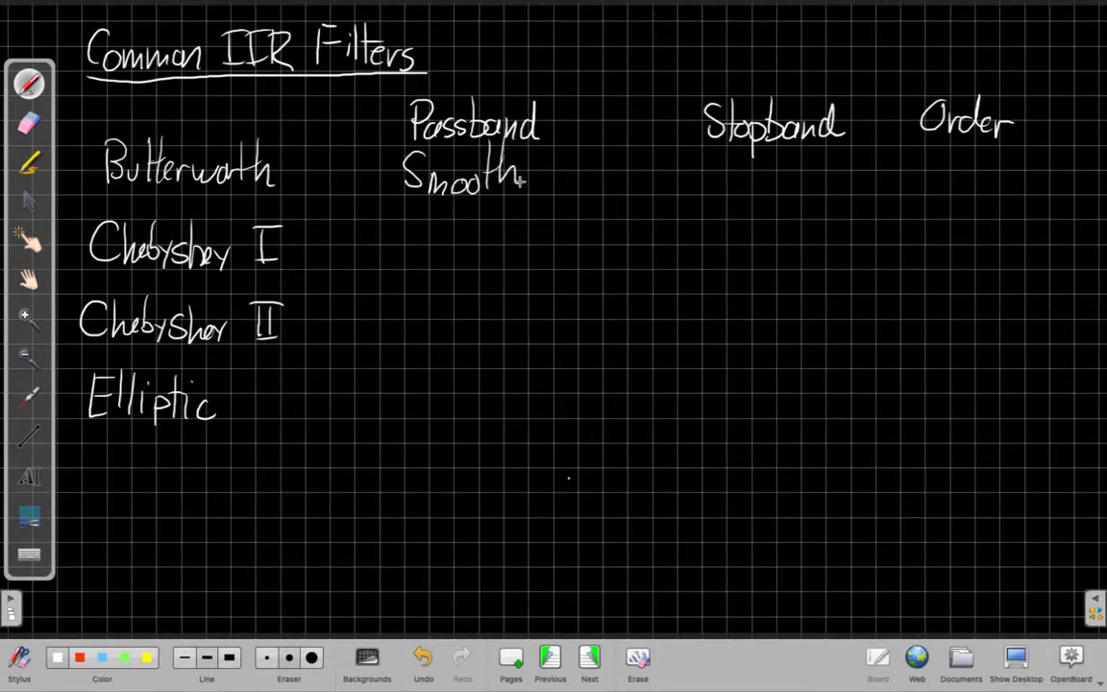
mouse_move(711, 151)
mouse_down()
mouse_move(703, 188)
mouse_move(742, 188)
mouse_move(786, 168)
mouse_move(810, 189)
mouse_up()
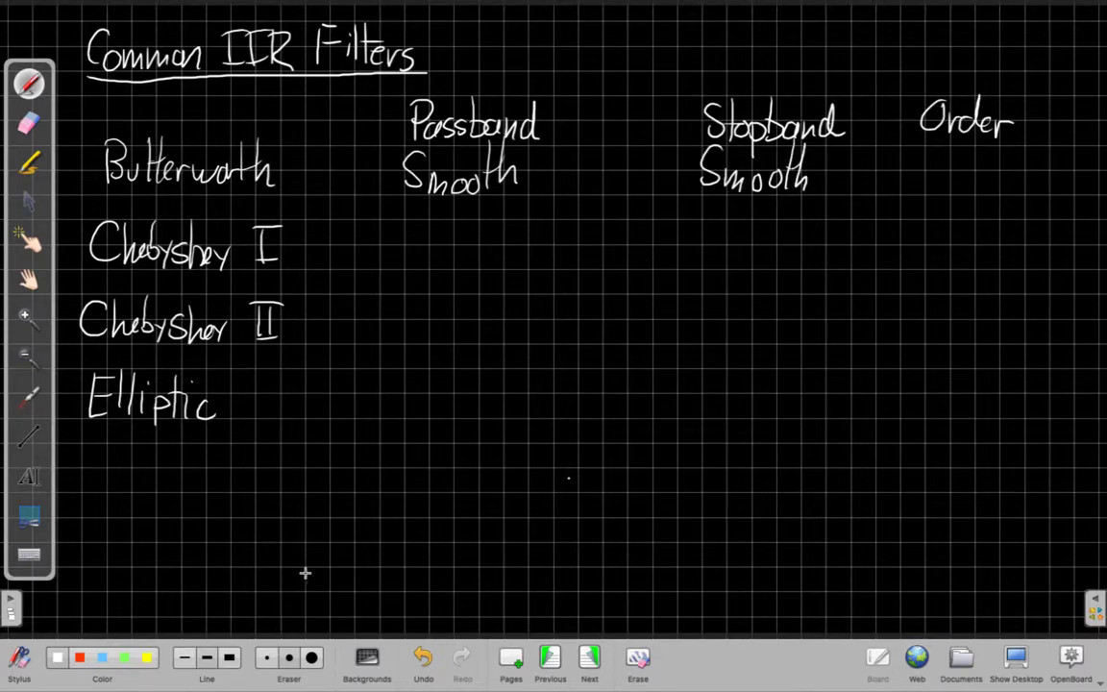
Shift the Stopband and Order columns closer to Passband, then return to the Pen.
click(29, 202)
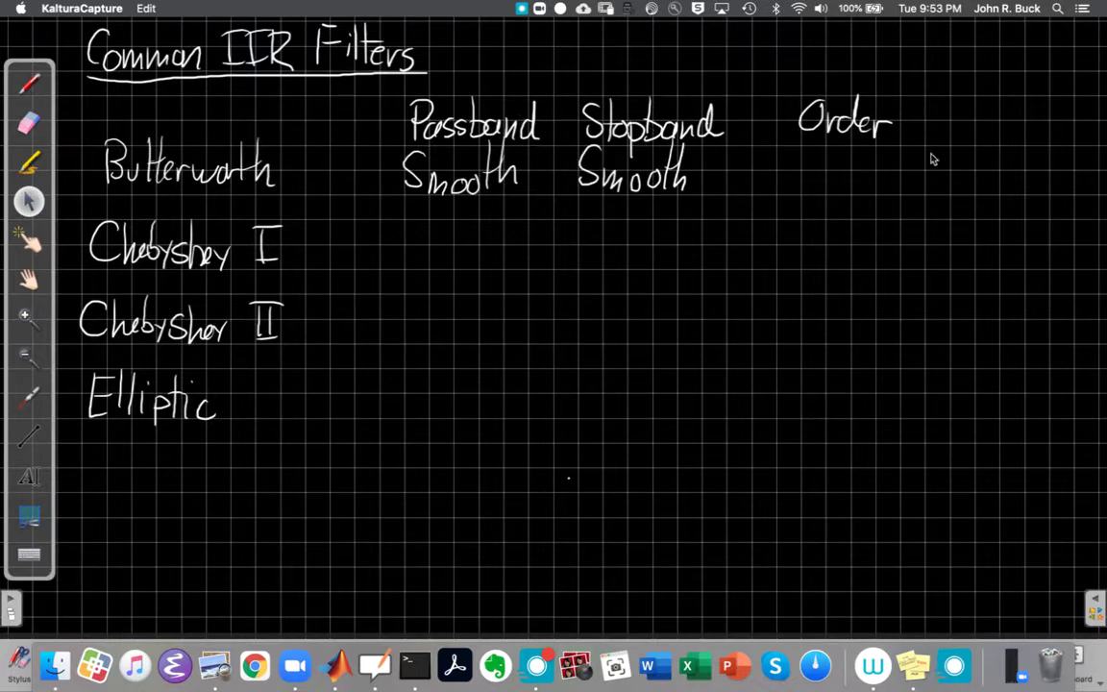
click(964, 111)
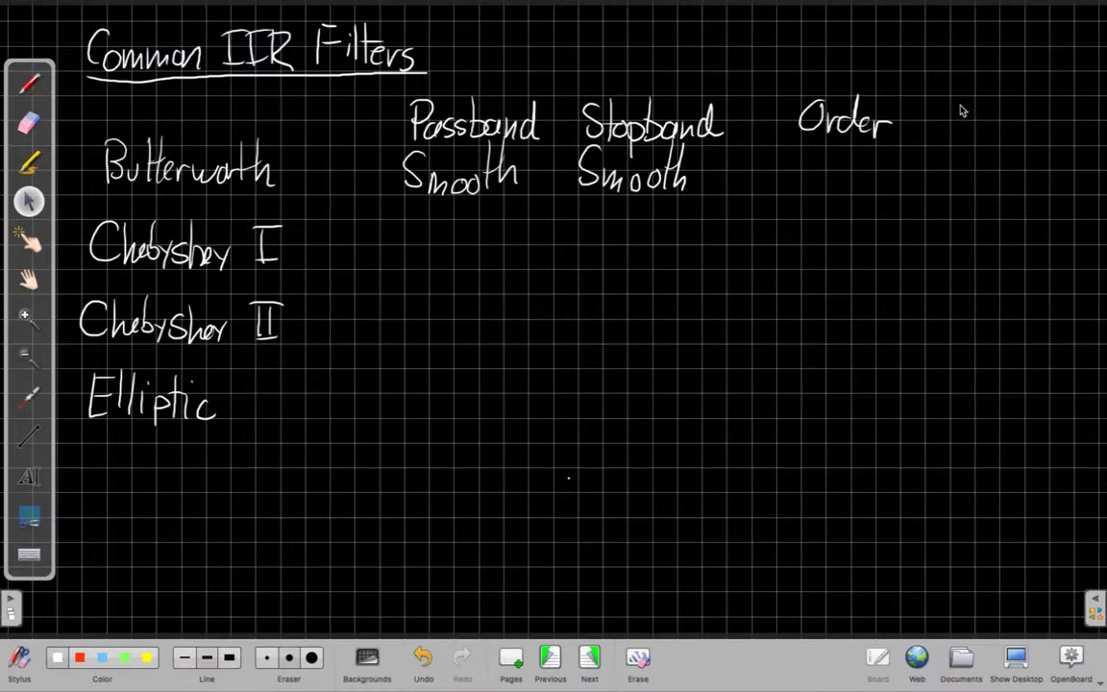
click(27, 89)
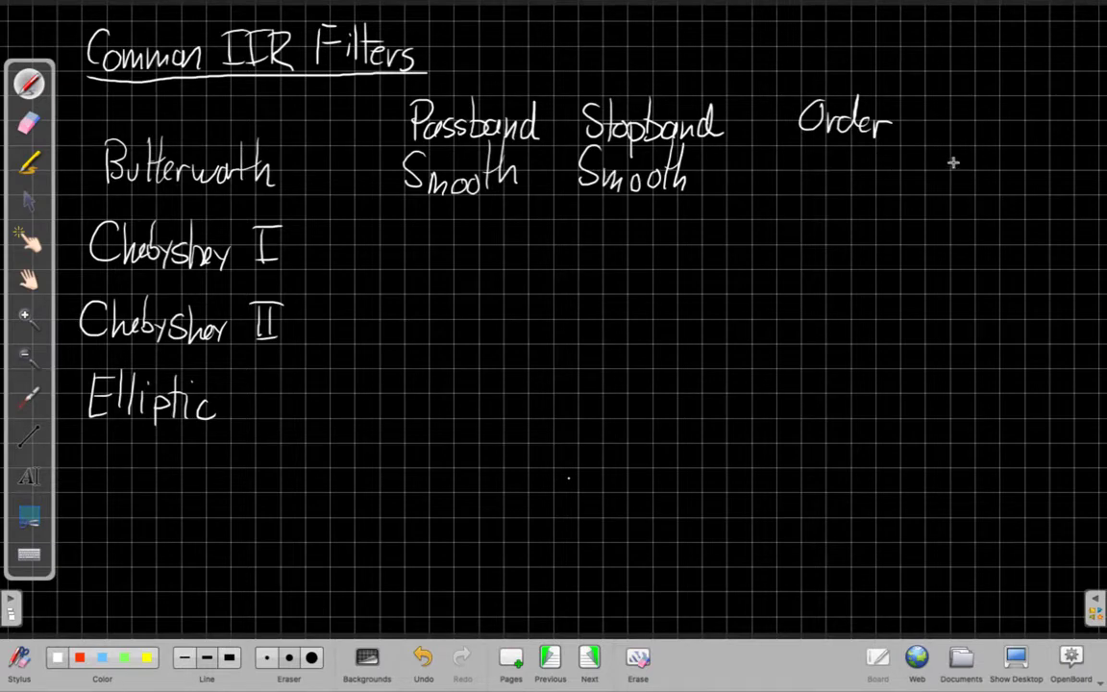
Handwrite a Dispersion heading right of Order, briefly revisiting the specifications page.
mouse_move(949, 102)
mouse_down()
mouse_move(948, 140)
mouse_move(965, 140)
mouse_up()
mouse_move(980, 121)
mouse_down()
mouse_move(987, 157)
mouse_move(1031, 123)
mouse_move(1078, 133)
mouse_up()
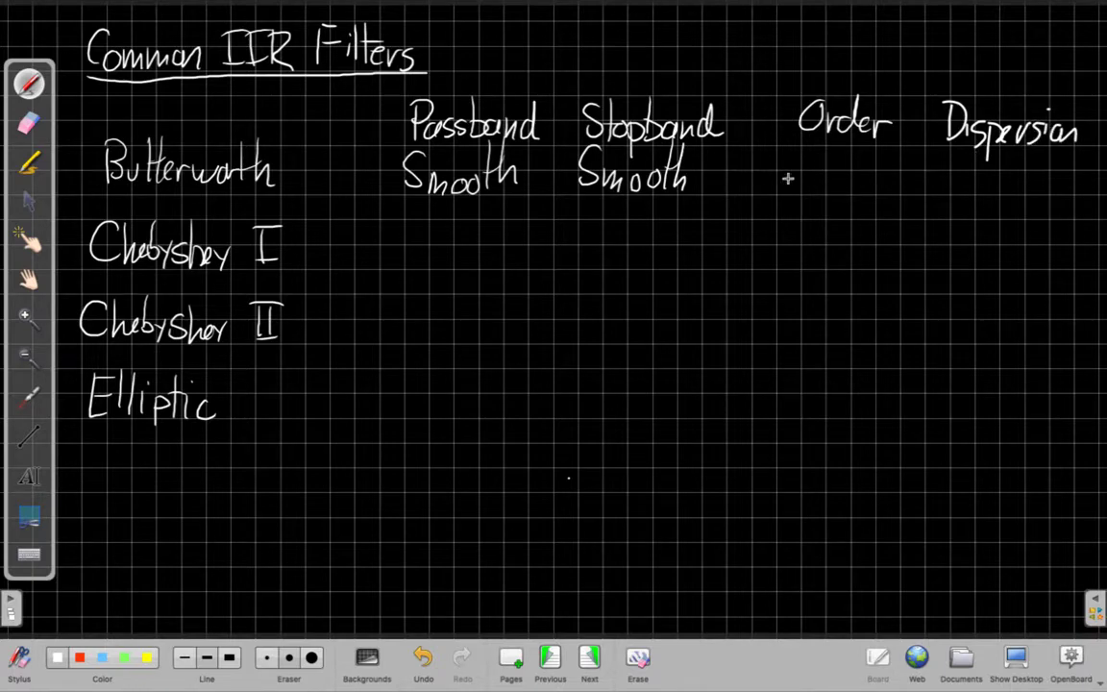
click(550, 660)
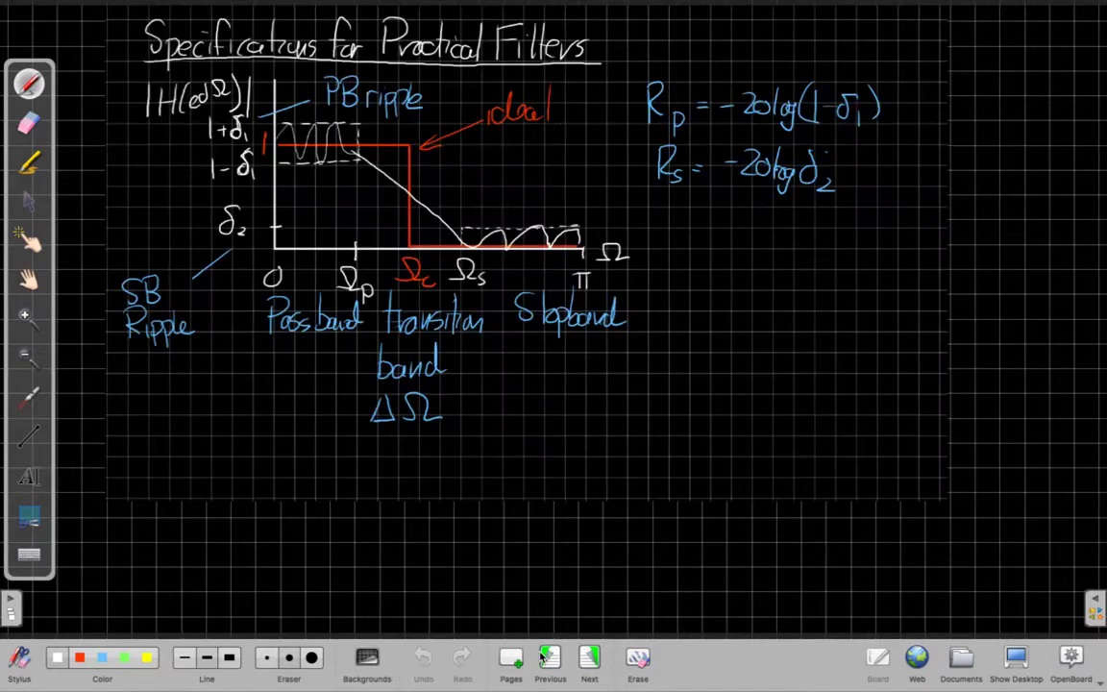
click(591, 659)
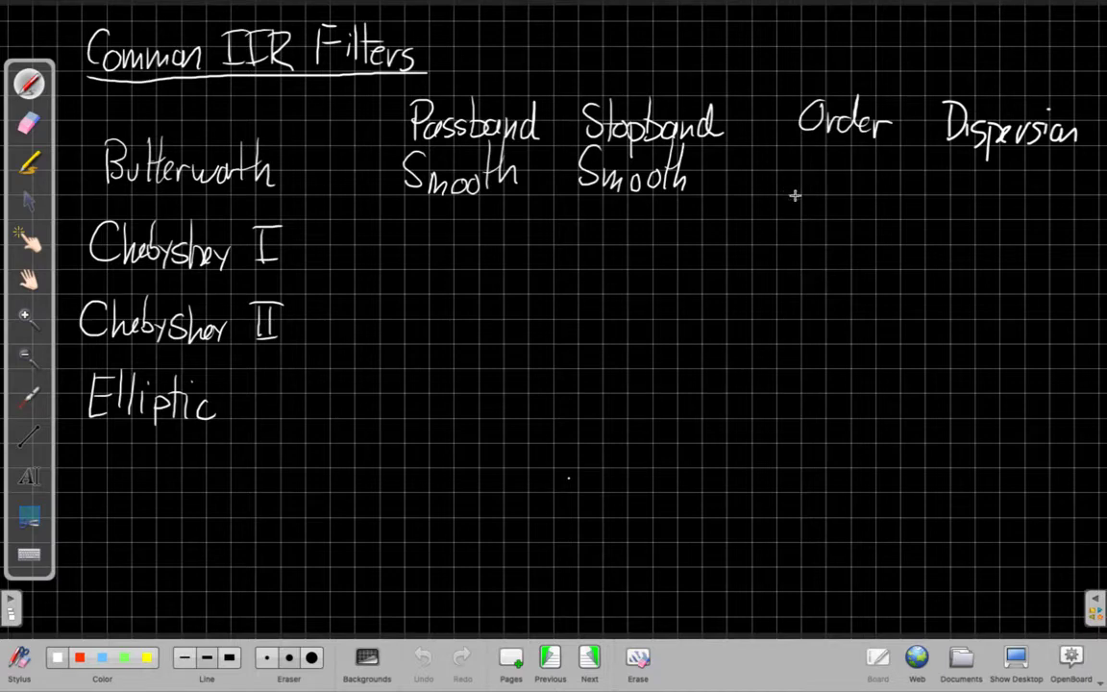
Fill Butterworth's Order with Highest and Dispersion with Lowest.
mouse_move(776, 159)
mouse_down()
mouse_move(777, 192)
mouse_move(800, 193)
mouse_up()
drag(778, 178, 799, 176)
drag(809, 175, 822, 204)
mouse_move(830, 158)
mouse_down()
mouse_move(845, 192)
mouse_move(859, 190)
mouse_up()
mouse_move(866, 175)
mouse_down()
mouse_move(861, 192)
mouse_move(876, 193)
mouse_up()
drag(868, 173, 882, 171)
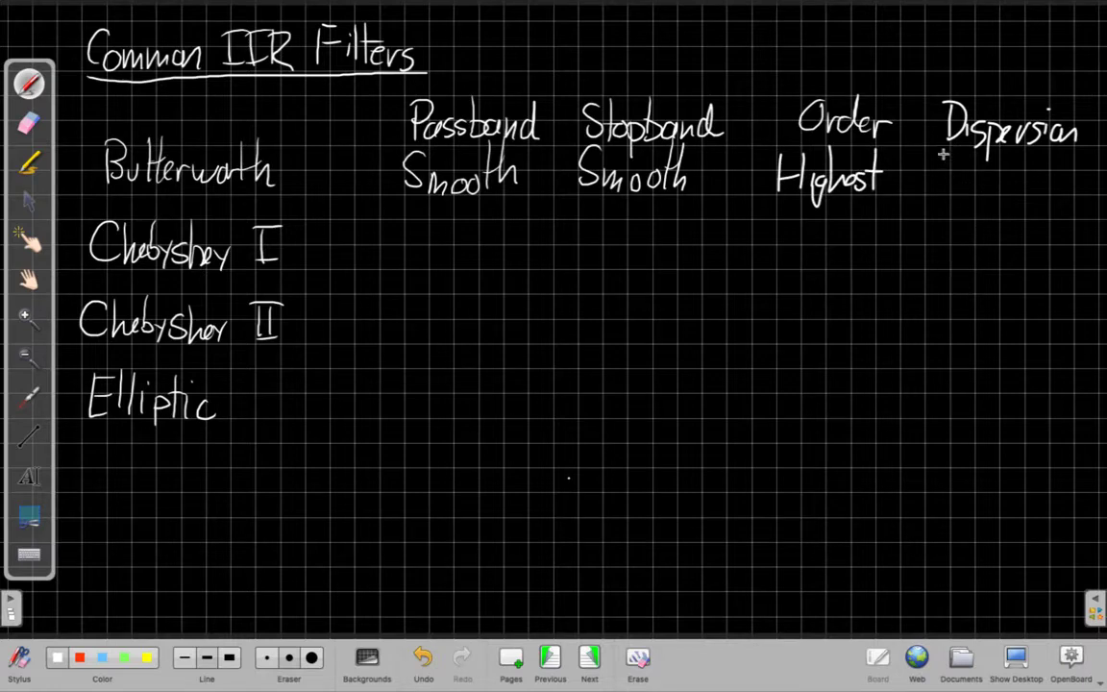
mouse_move(945, 157)
mouse_down()
mouse_move(962, 195)
mouse_move(1003, 179)
mouse_up()
drag(1005, 184, 1039, 193)
drag(1028, 173, 1053, 171)
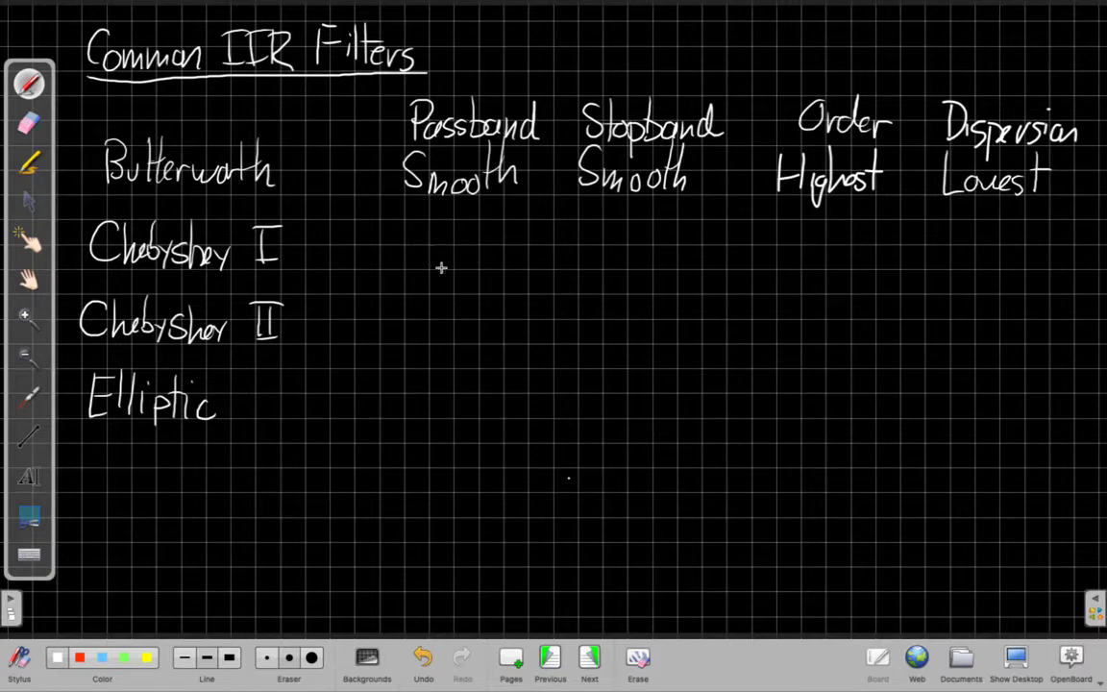
Write Smooth for Chebyshev II's passband and Ripples for its stopband.
mouse_move(413, 303)
mouse_down()
mouse_move(392, 336)
mouse_move(448, 338)
mouse_up()
drag(461, 321, 492, 339)
mouse_move(481, 314)
mouse_down()
mouse_move(498, 311)
mouse_move(516, 338)
mouse_up()
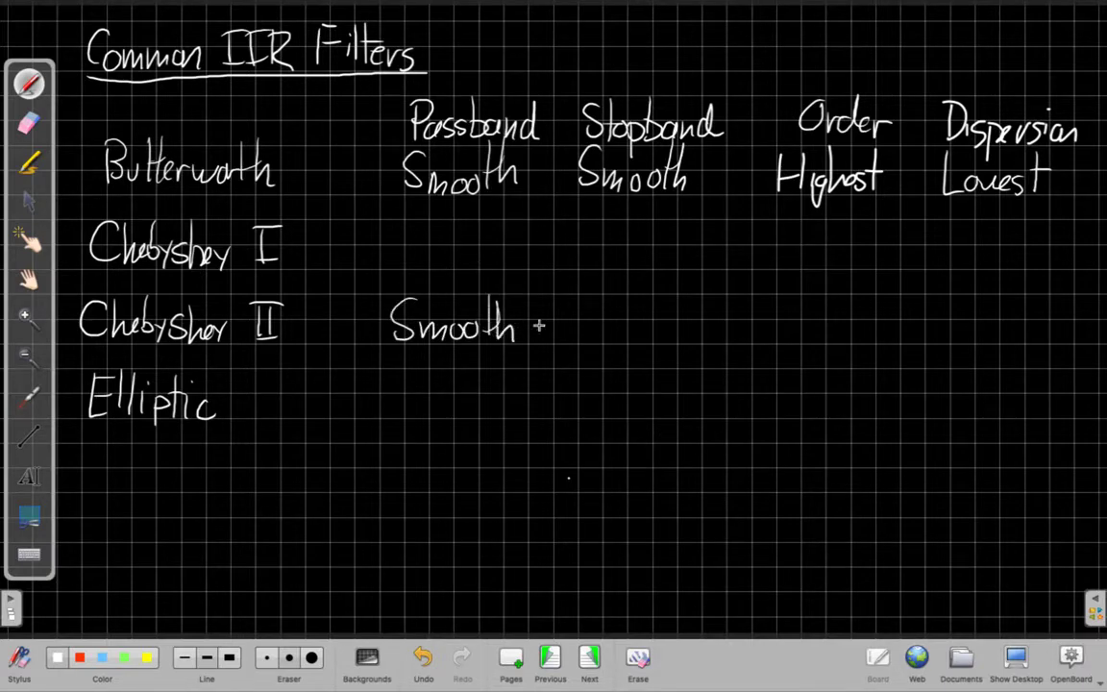
drag(586, 300, 583, 338)
mouse_move(584, 298)
mouse_down()
mouse_move(583, 341)
mouse_move(588, 317)
mouse_move(657, 333)
mouse_up()
drag(664, 308, 666, 338)
drag(670, 330, 676, 337)
drag(684, 326, 681, 340)
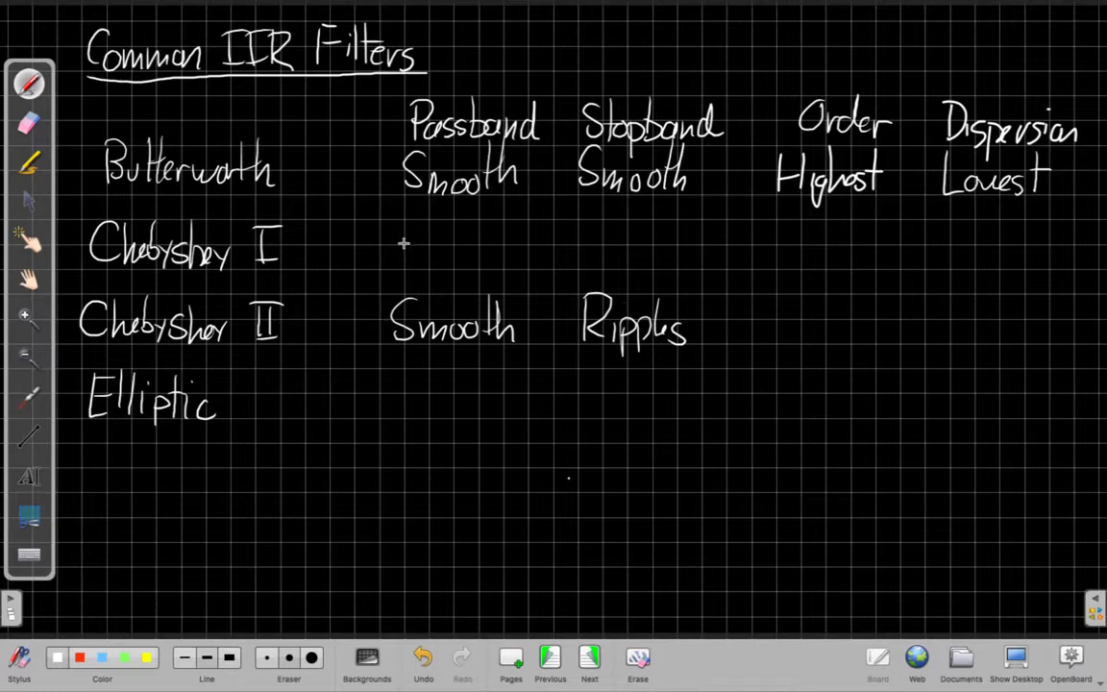
Write Ripples for Chebyshev I's passband and Smooth for its stopband.
drag(408, 231, 408, 267)
mouse_move(408, 220)
mouse_down()
mouse_move(409, 270)
mouse_move(412, 248)
mouse_move(440, 245)
mouse_move(468, 271)
mouse_up()
drag(468, 233, 491, 264)
drag(494, 254, 507, 263)
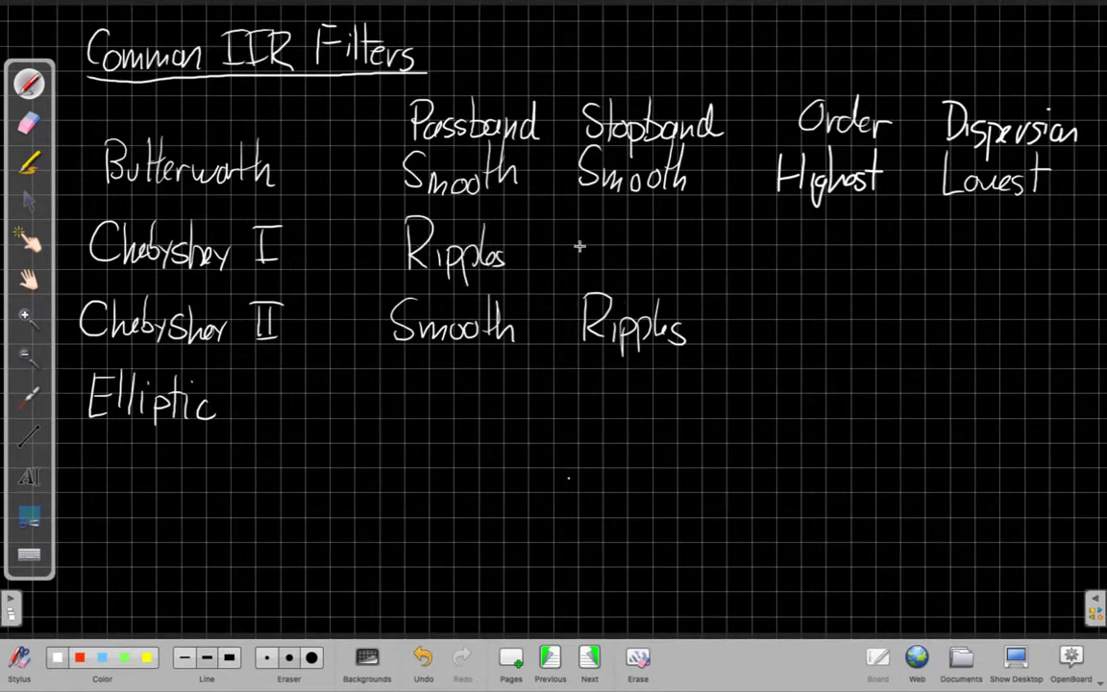
drag(580, 237, 563, 265)
mouse_move(586, 248)
mouse_down()
mouse_move(630, 258)
mouse_move(637, 247)
mouse_move(675, 265)
mouse_up()
Bracket both Chebyshev rows and write Middle under Order and Dispersion.
mouse_move(780, 308)
mouse_down()
mouse_move(783, 267)
mouse_move(811, 306)
mouse_move(825, 306)
mouse_up()
mouse_move(842, 288)
mouse_down()
mouse_move(845, 264)
mouse_move(862, 262)
mouse_up()
drag(866, 304, 884, 298)
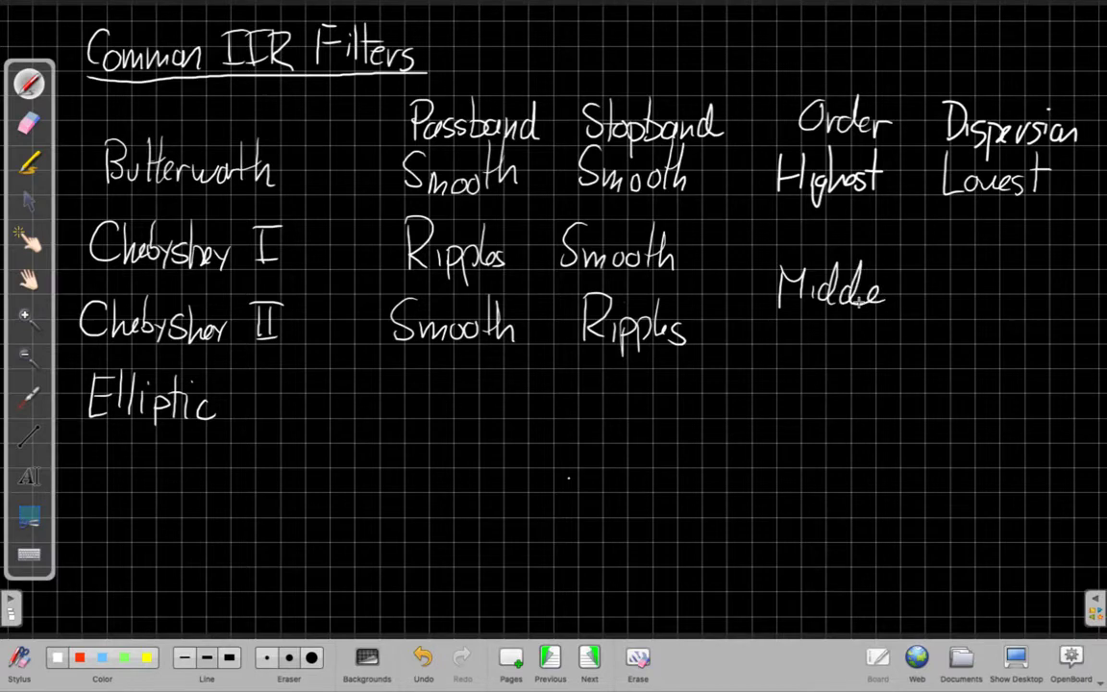
mouse_move(736, 246)
mouse_down()
mouse_move(761, 288)
mouse_move(757, 333)
mouse_up()
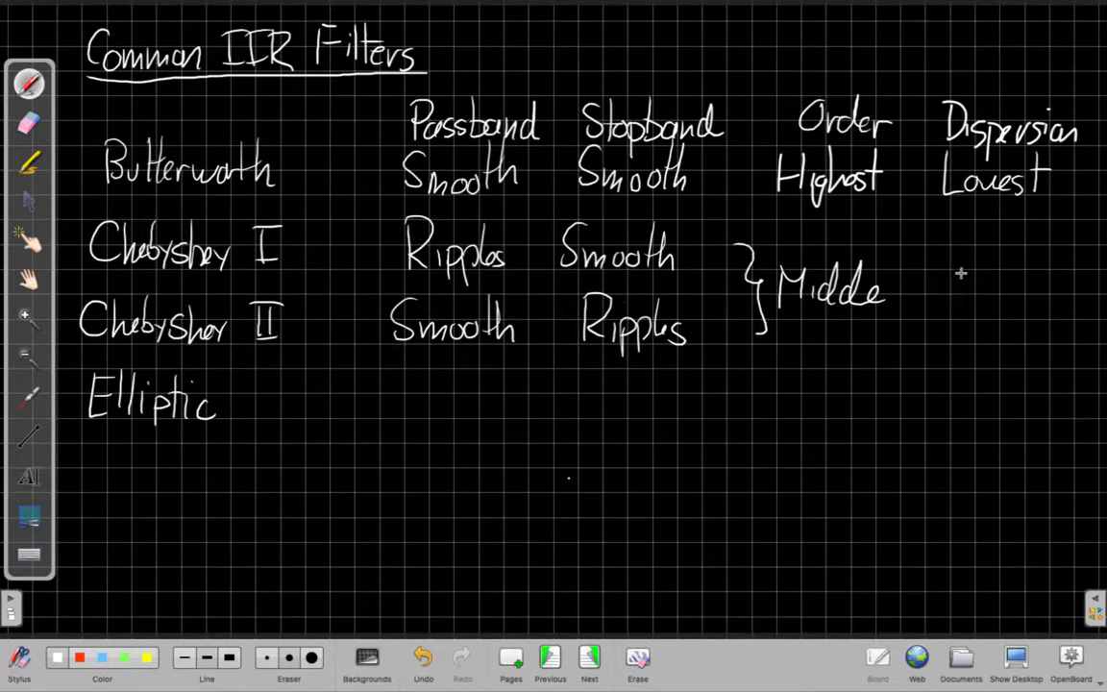
drag(948, 296, 975, 294)
mouse_move(981, 279)
mouse_down()
mouse_move(983, 296)
mouse_move(1009, 261)
mouse_move(1027, 260)
mouse_move(1057, 288)
mouse_up()
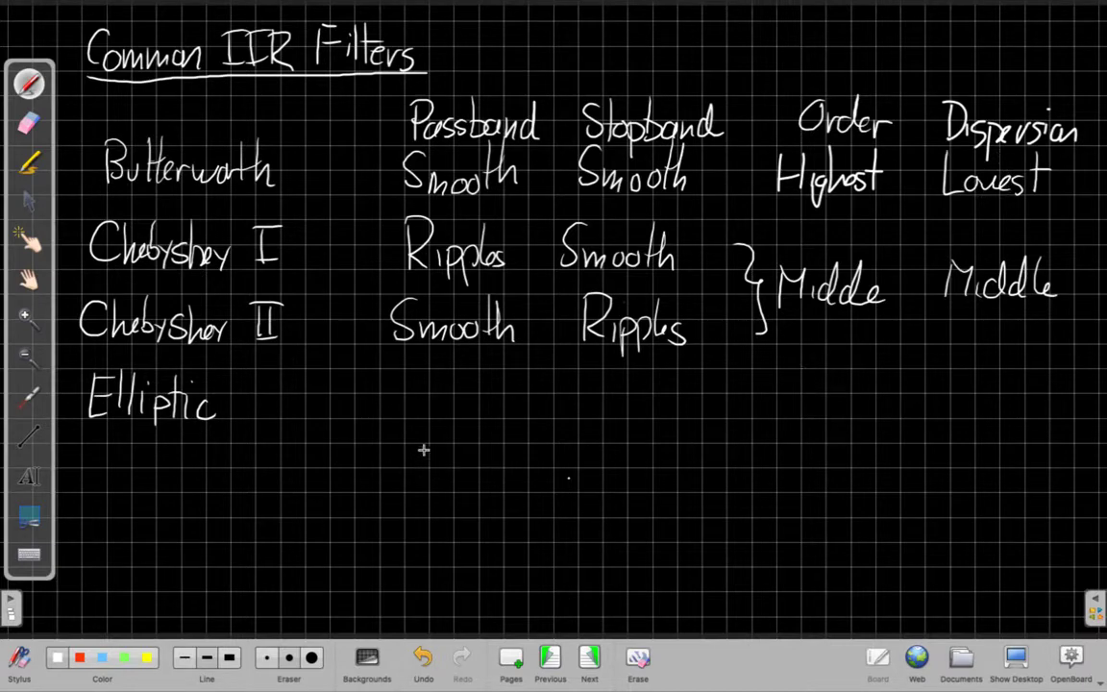
Write Most under Dispersion and Low under Order for the Elliptic row.
mouse_move(970, 392)
mouse_down()
mouse_move(964, 433)
mouse_move(996, 438)
mouse_move(1010, 420)
mouse_move(1017, 437)
mouse_up()
drag(1039, 394, 1037, 439)
drag(1027, 413, 1053, 411)
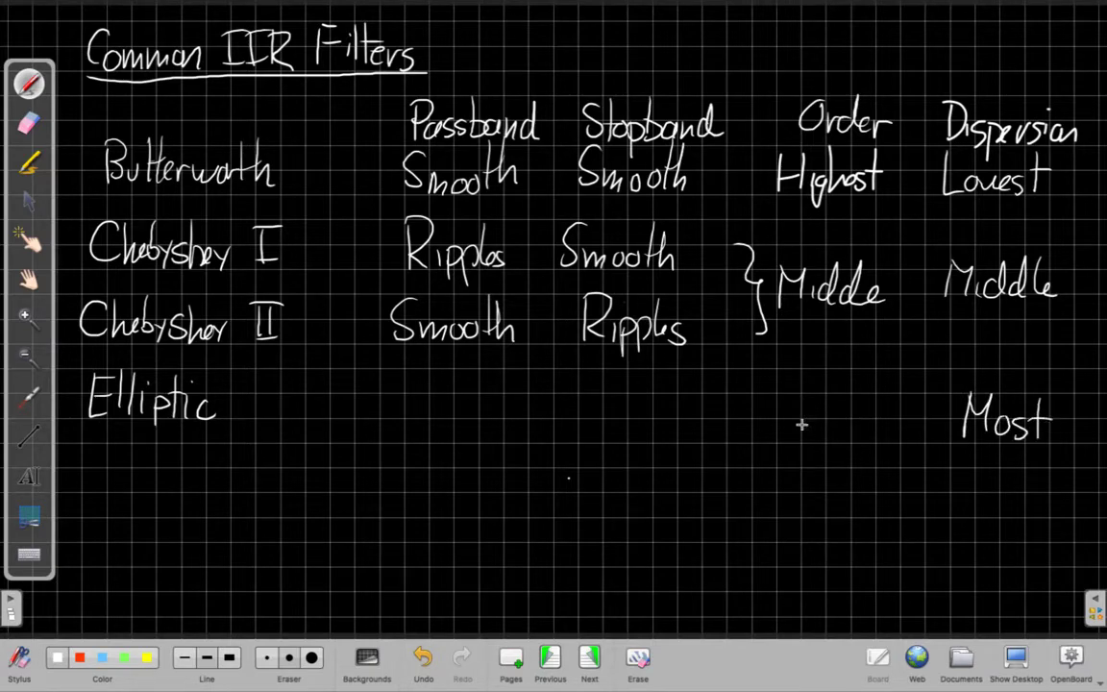
mouse_move(788, 387)
mouse_down()
mouse_move(785, 434)
mouse_move(798, 432)
mouse_up()
drag(819, 412, 858, 404)
Write Ripples in both the Elliptic passband and stopband cells.
mouse_move(398, 377)
mouse_down()
mouse_move(398, 420)
mouse_move(448, 404)
mouse_move(423, 399)
mouse_move(472, 416)
mouse_up()
drag(478, 412, 495, 410)
drag(584, 378, 583, 414)
mouse_move(583, 379)
mouse_down()
mouse_move(596, 378)
mouse_move(605, 413)
mouse_up()
mouse_move(616, 396)
mouse_down()
mouse_move(615, 411)
mouse_move(636, 423)
mouse_up()
mouse_move(636, 384)
mouse_down()
mouse_move(638, 408)
mouse_move(660, 415)
mouse_up()
drag(665, 406, 678, 416)
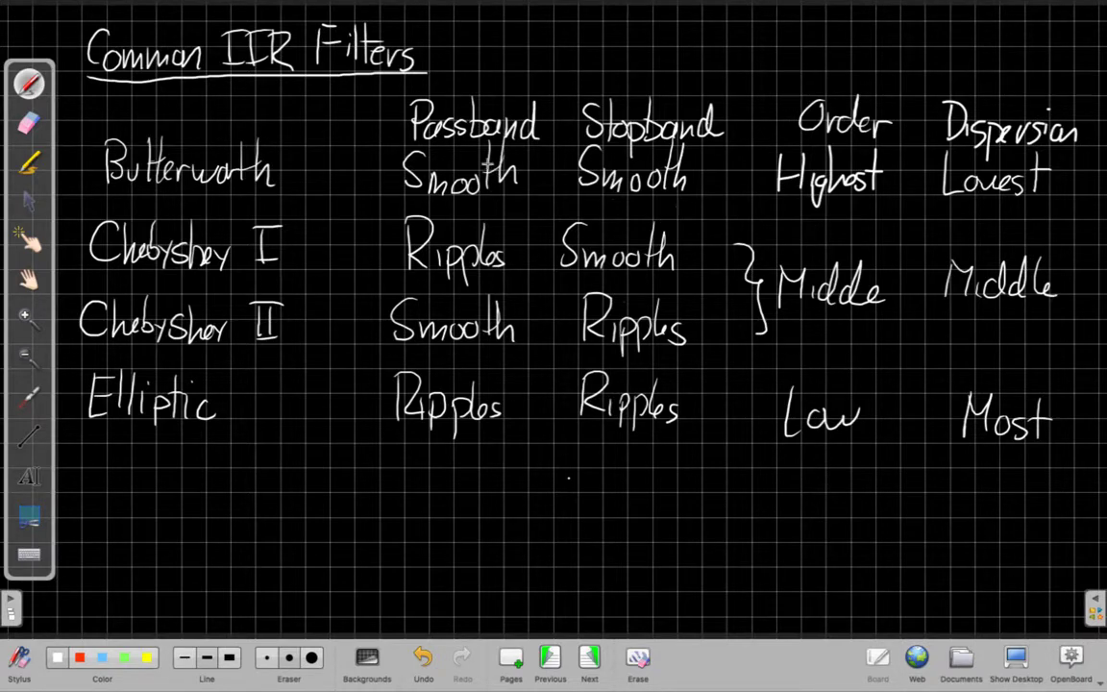
Underline the Passband, Stopband, Order and Dispersion headings, then go to a blank page.
drag(432, 148, 723, 146)
drag(798, 141, 892, 138)
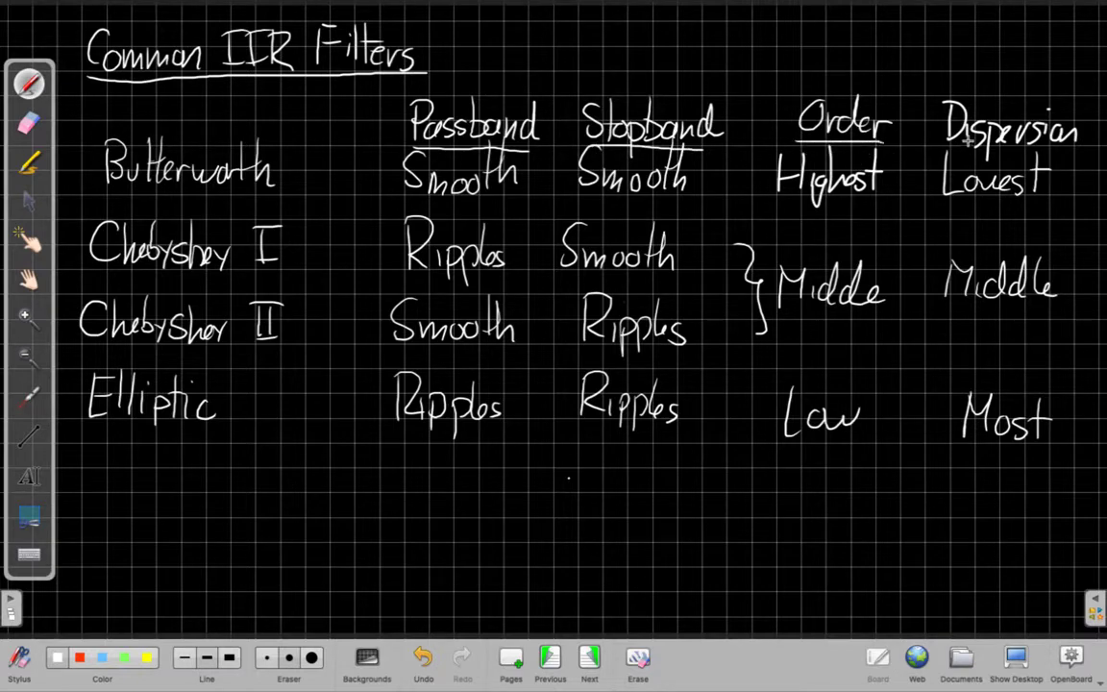
drag(976, 150, 1053, 149)
click(590, 659)
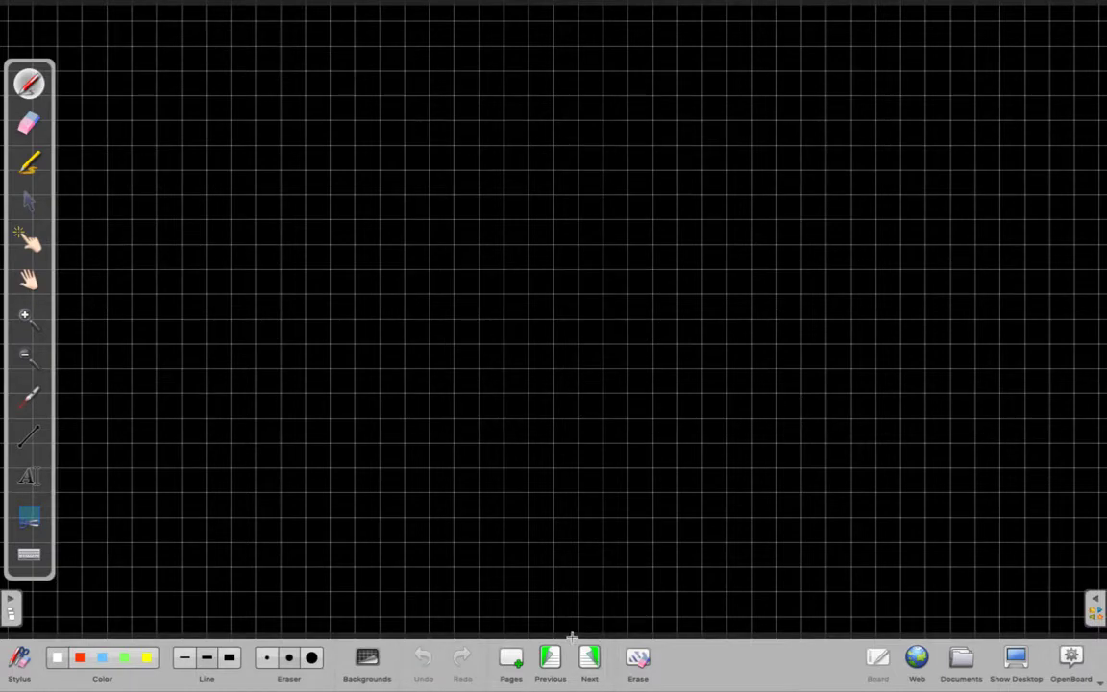
Bring up the Example Specification page and mark 0 at the frequency-axis origin.
click(590, 660)
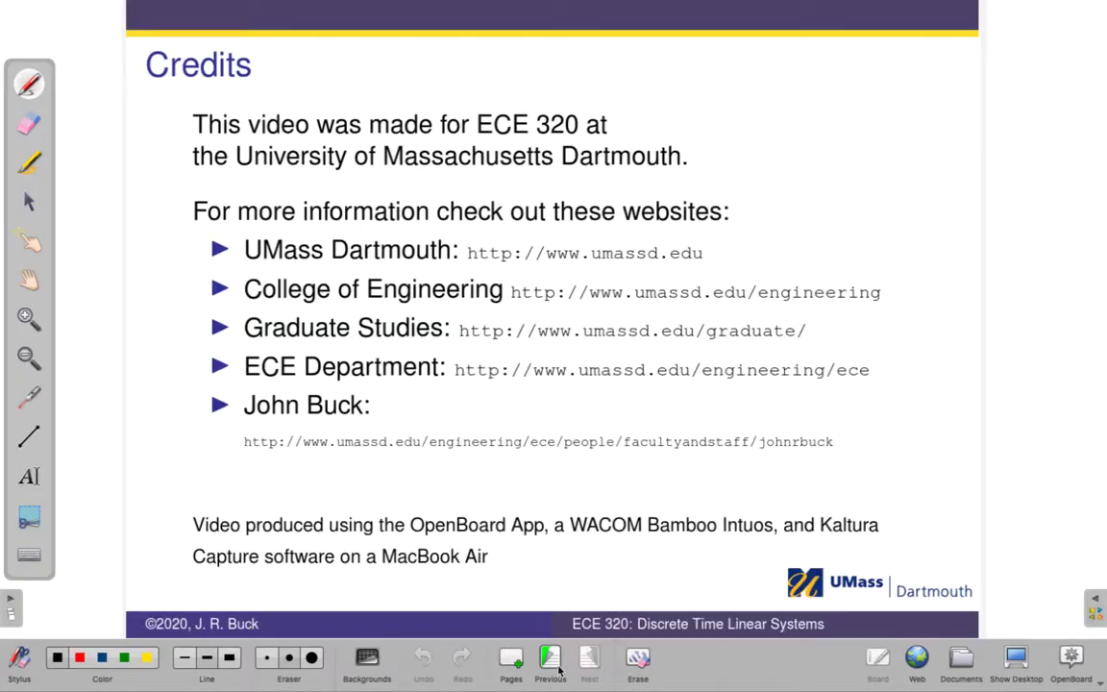
click(556, 665)
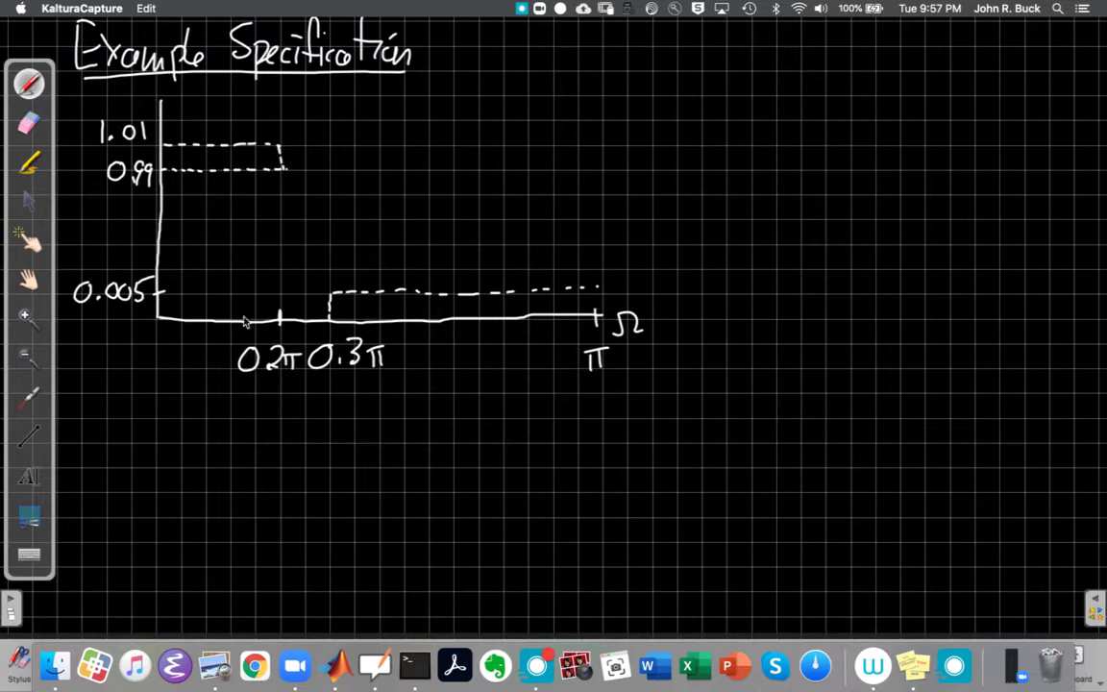
click(29, 86)
drag(149, 357, 161, 345)
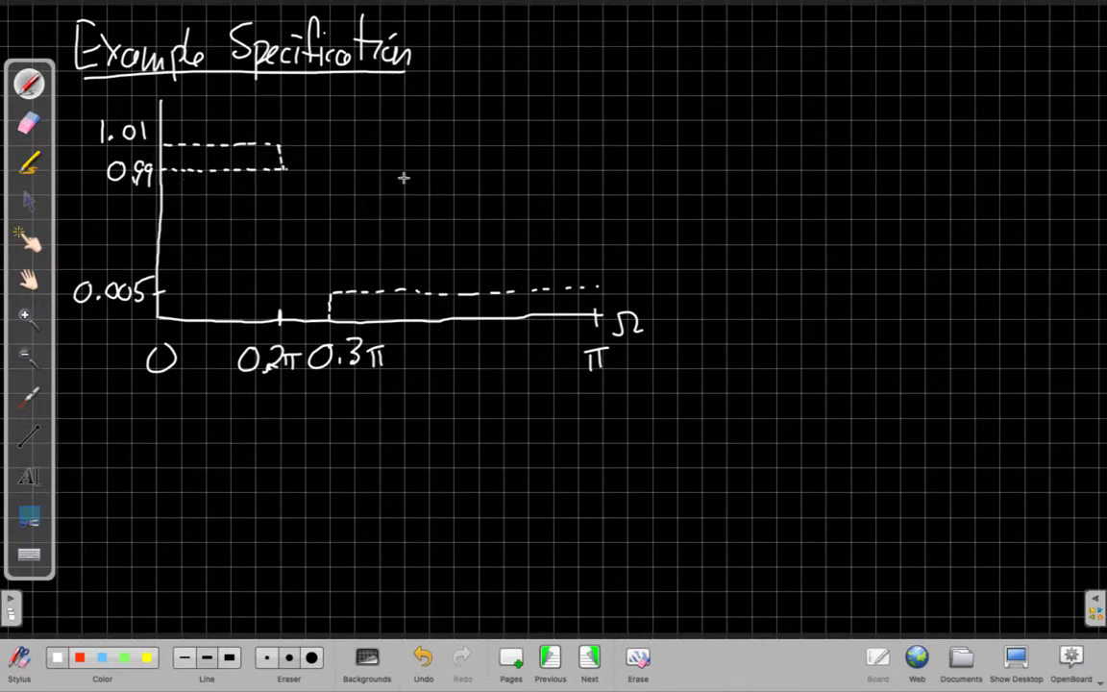
Write δ1 = 0.01 in white, then in blue label Ωp, Ωs and δ2 = 0.005.
mouse_move(331, 117)
mouse_down()
mouse_move(316, 144)
mouse_move(338, 139)
mouse_move(350, 154)
mouse_move(377, 130)
mouse_up()
mouse_move(364, 140)
mouse_down()
mouse_move(389, 122)
mouse_move(422, 121)
mouse_move(446, 142)
mouse_up()
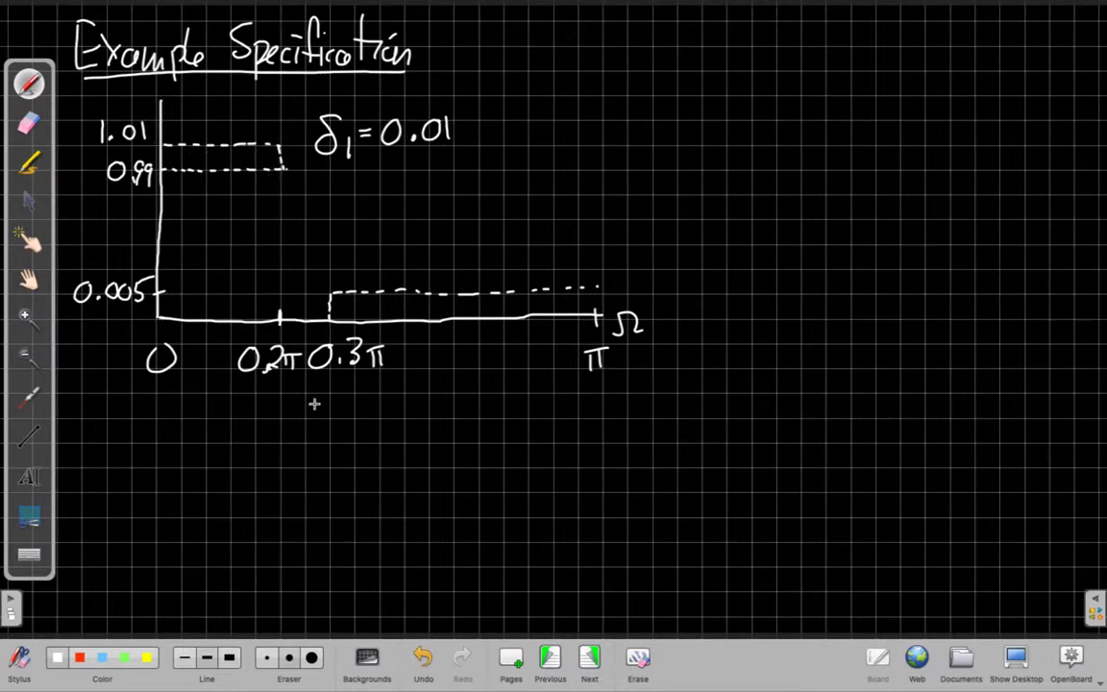
click(102, 658)
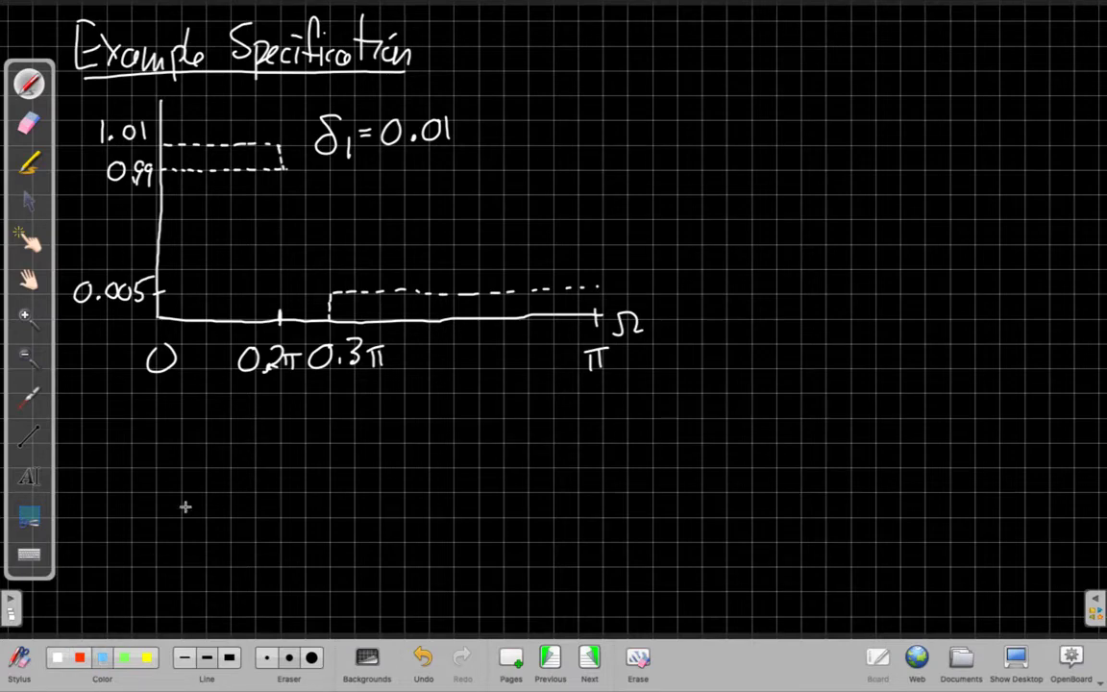
mouse_move(250, 394)
mouse_down()
mouse_move(243, 411)
mouse_move(264, 399)
mouse_move(283, 409)
mouse_up()
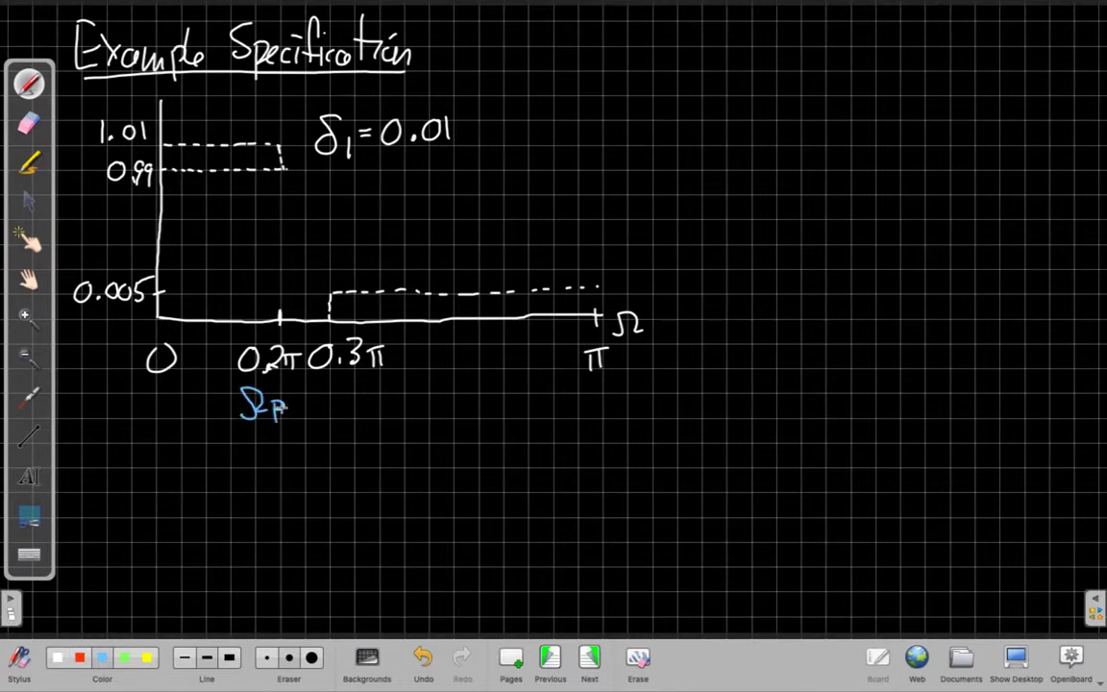
drag(348, 384, 353, 385)
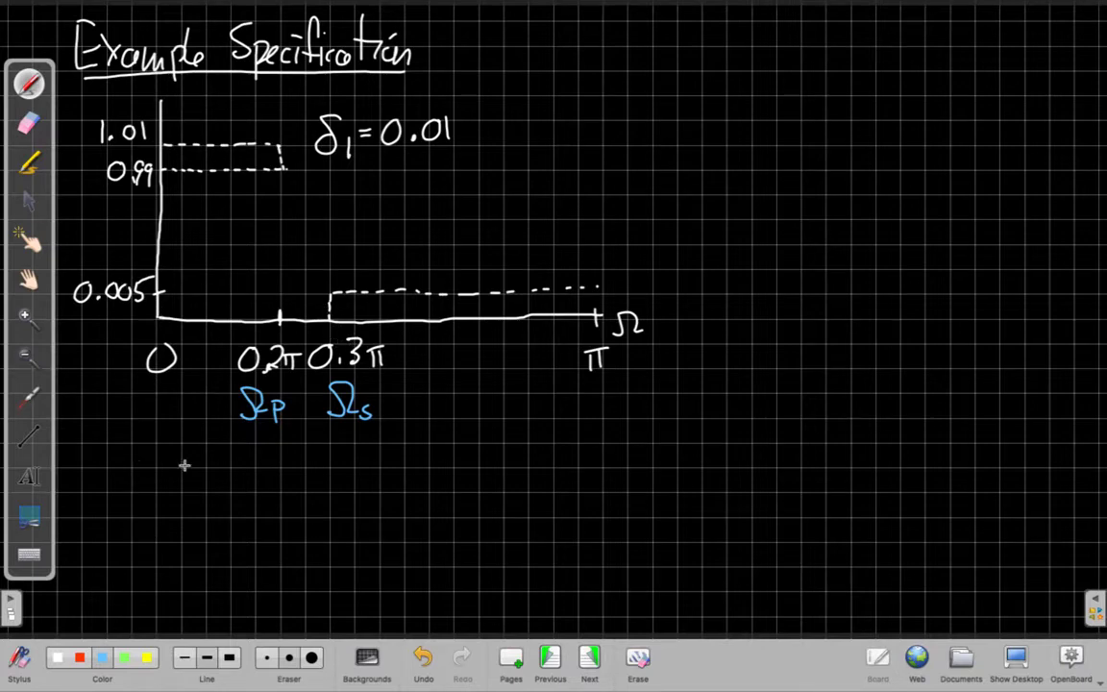
mouse_move(192, 275)
mouse_down()
mouse_move(212, 302)
mouse_move(301, 259)
mouse_up()
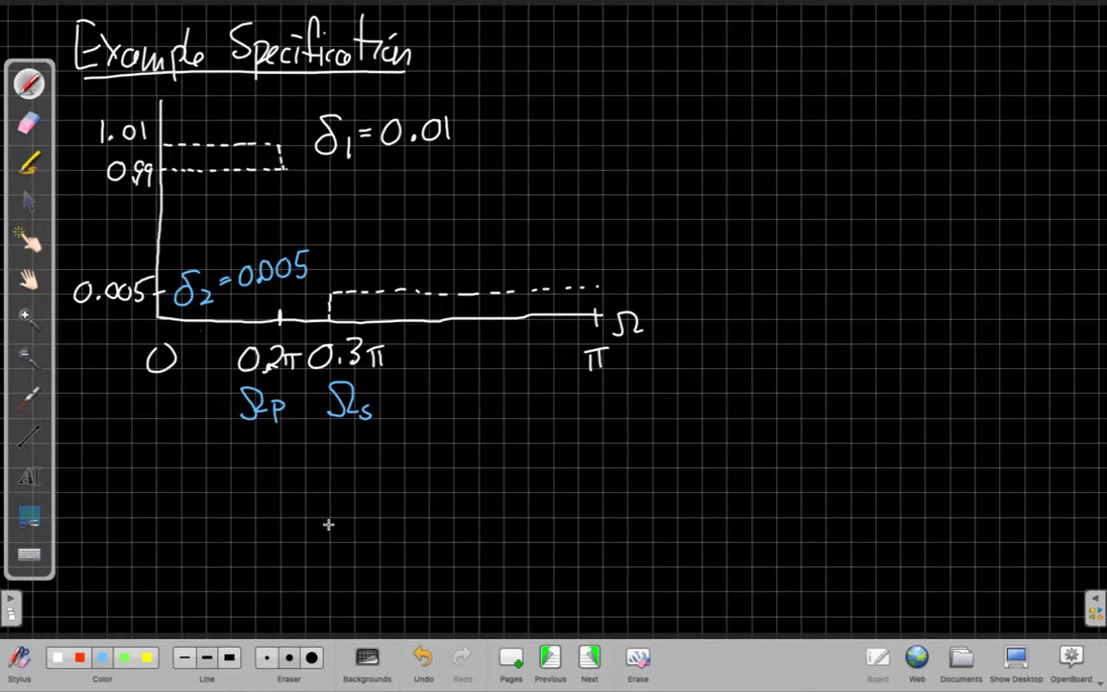
click(1014, 659)
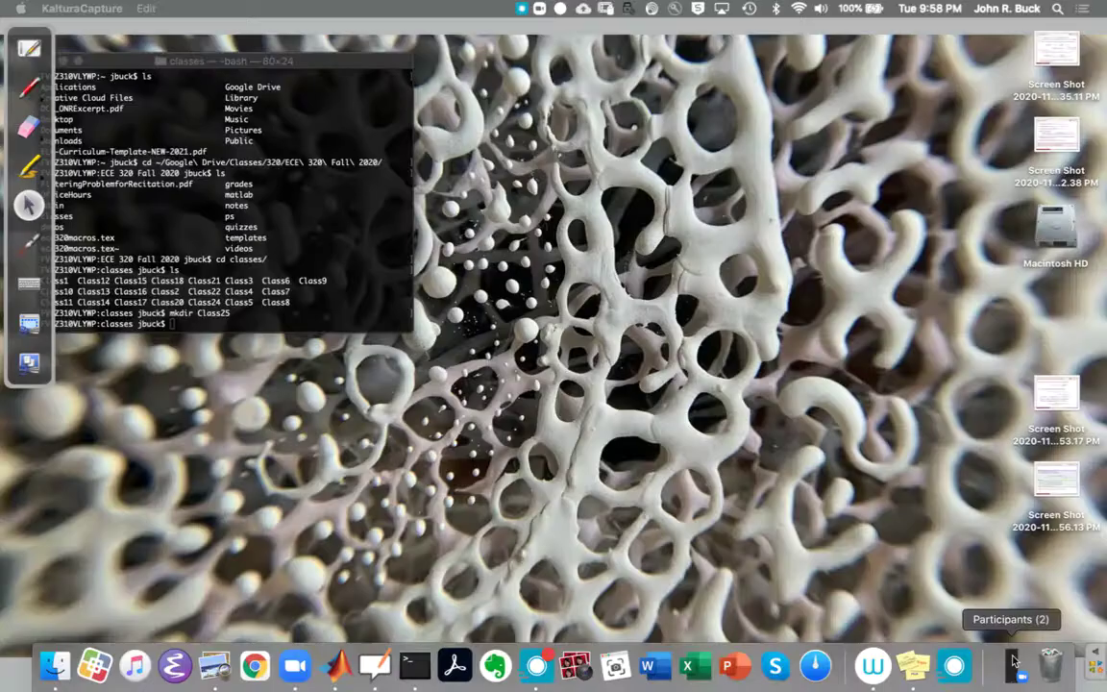
key(super+Tab)
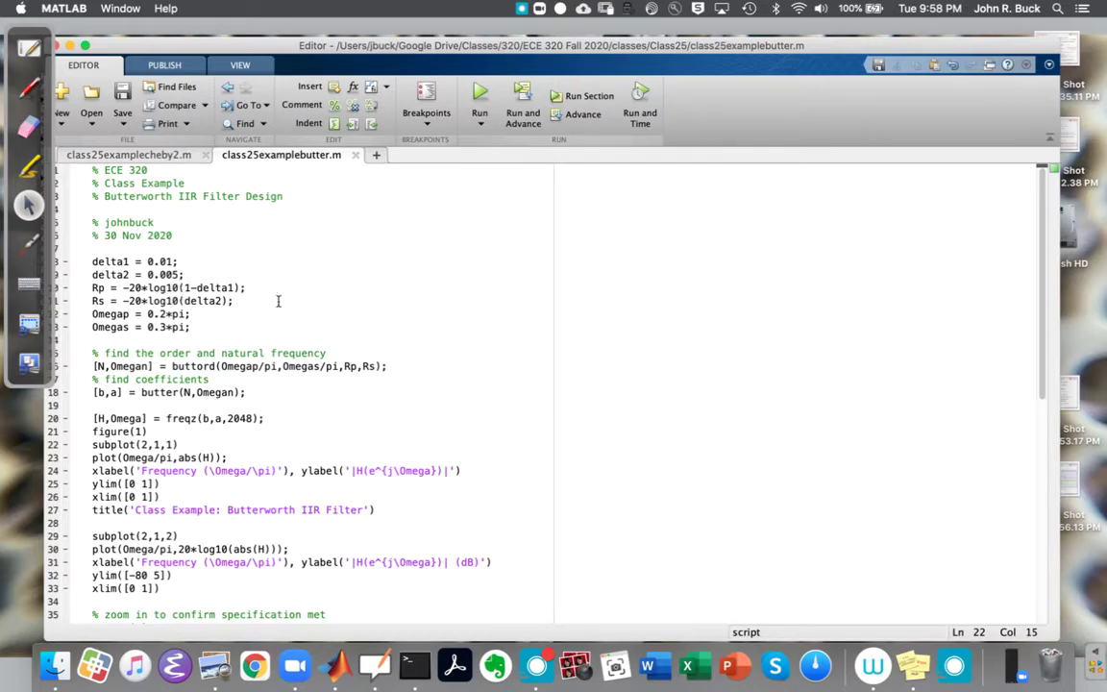
click(1053, 665)
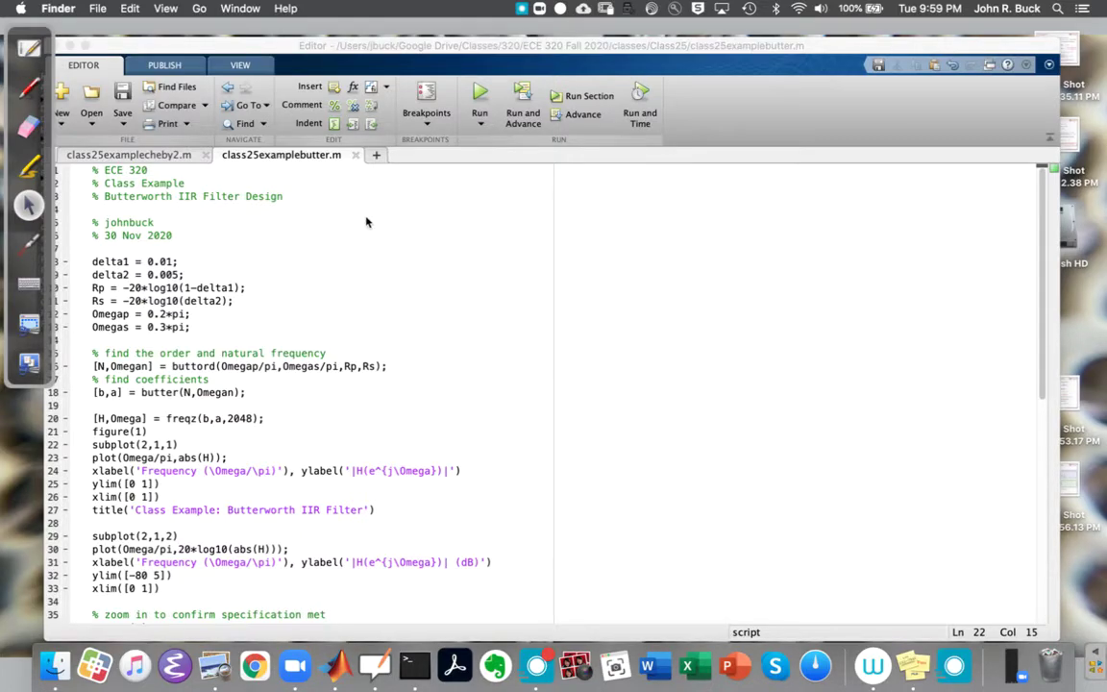
click(29, 46)
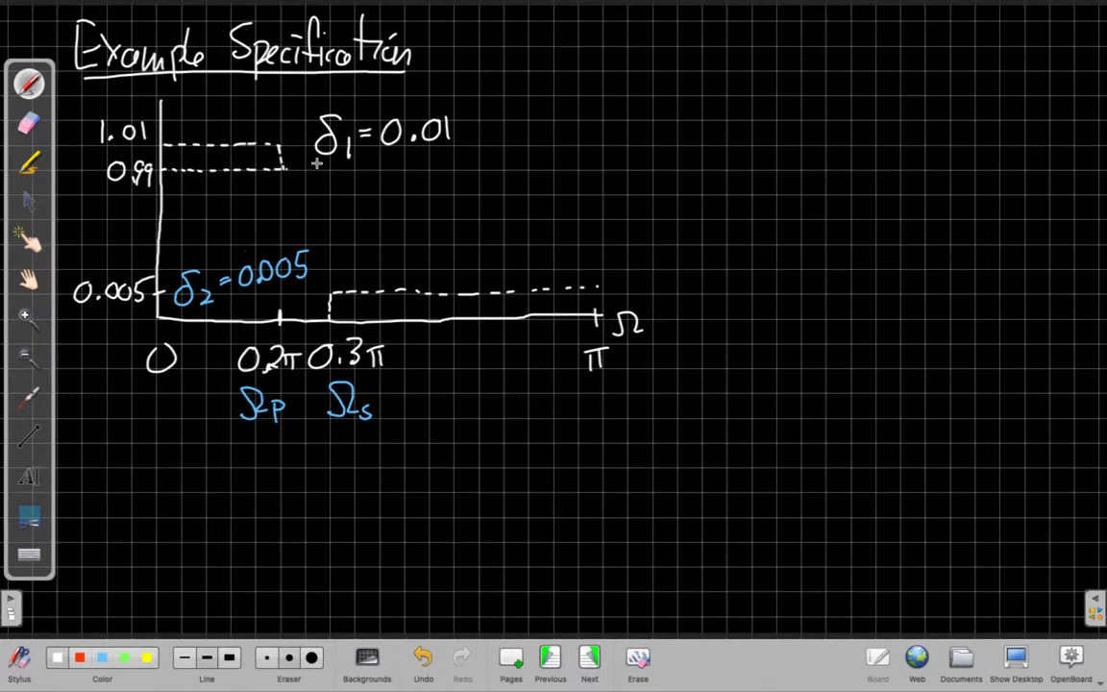
Circle the 1-δ1 passband edge and write the formula -20 log(1-δ1).
drag(282, 166, 380, 194)
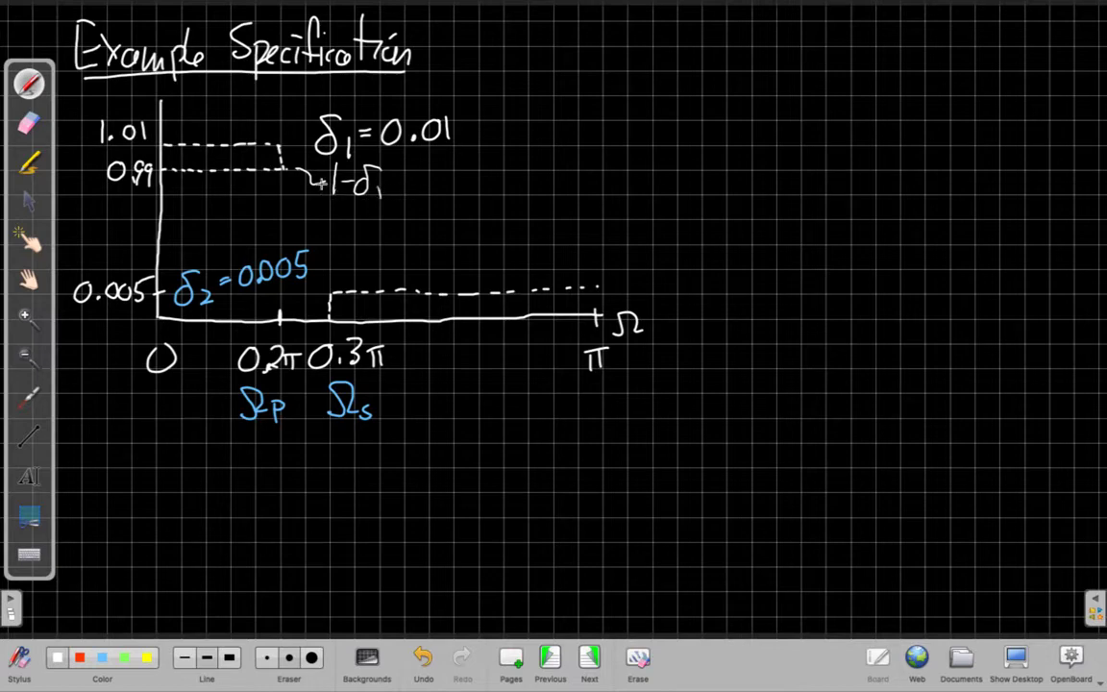
mouse_move(317, 175)
mouse_down()
mouse_move(370, 202)
mouse_move(409, 175)
mouse_move(379, 165)
mouse_move(442, 190)
mouse_up()
mouse_move(465, 184)
mouse_down()
mouse_move(567, 182)
mouse_move(558, 211)
mouse_up()
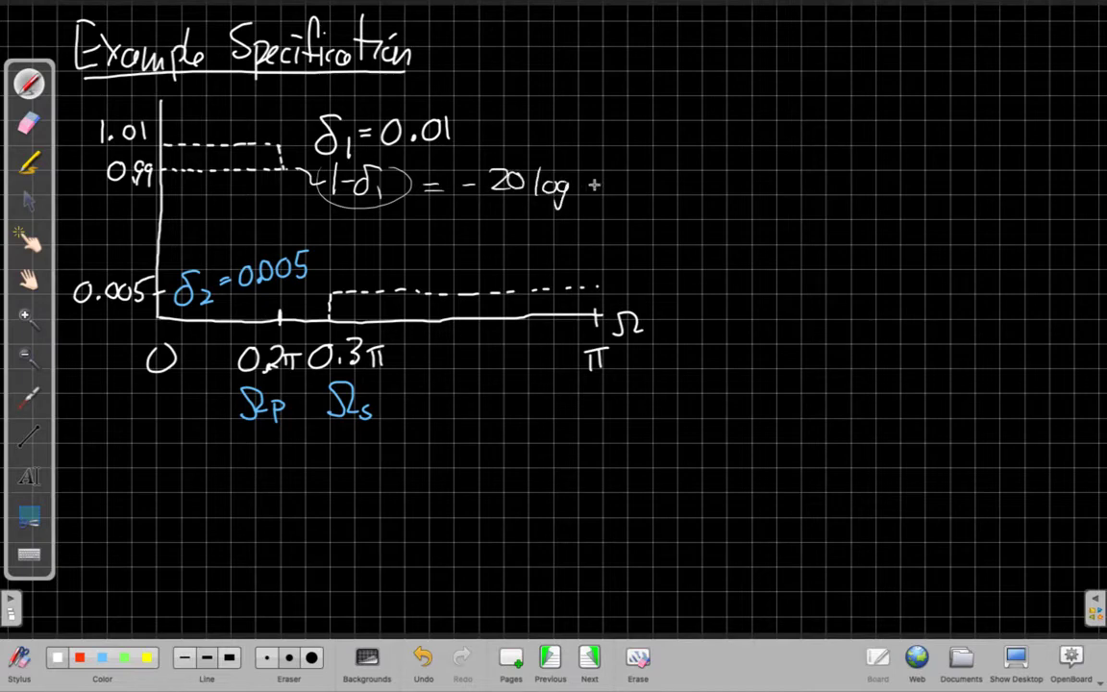
drag(469, 177, 468, 193)
drag(586, 172, 583, 199)
mouse_move(597, 176)
mouse_down()
mouse_move(597, 195)
mouse_move(613, 184)
mouse_up()
mouse_move(625, 174)
mouse_down()
mouse_move(620, 188)
mouse_move(632, 170)
mouse_up()
mouse_move(642, 185)
mouse_down()
mouse_move(642, 197)
mouse_move(661, 202)
mouse_up()
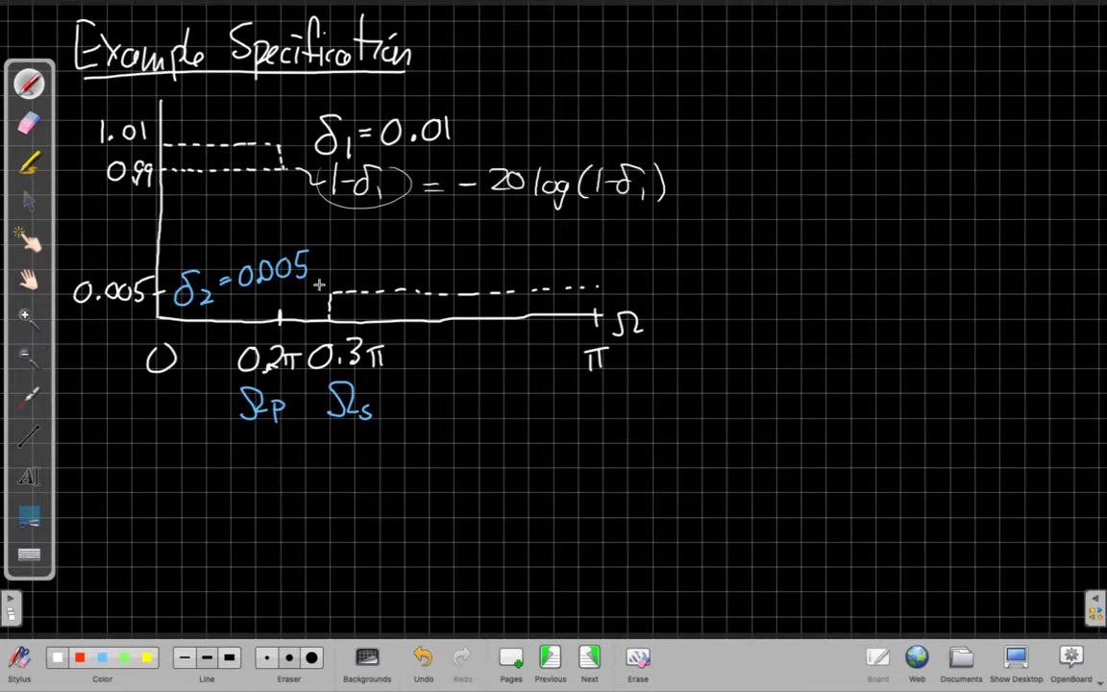
Write the stopband formula -20 log(δ2) and leave the whiteboard for the desktop.
drag(375, 257, 387, 275)
drag(396, 256, 407, 275)
drag(423, 263, 430, 279)
mouse_move(448, 248)
mouse_down()
mouse_move(444, 277)
mouse_move(493, 279)
mouse_up()
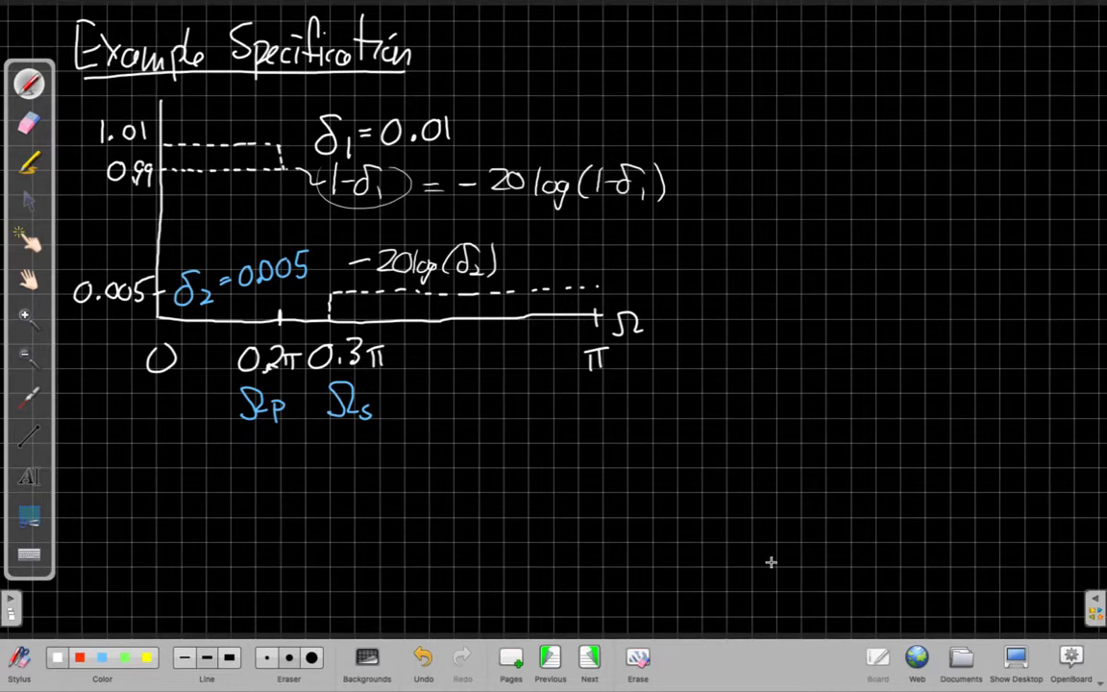
click(1017, 657)
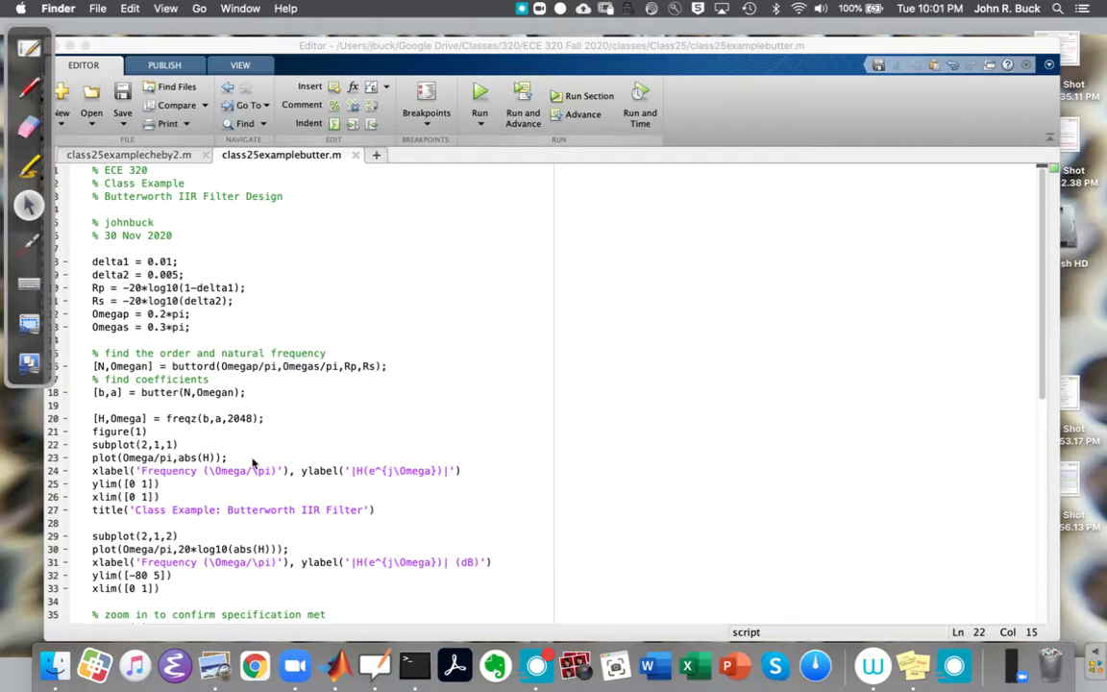
Scroll down to the figure(2) section that zooms into the passband.
scroll(231, 418, down, 3)
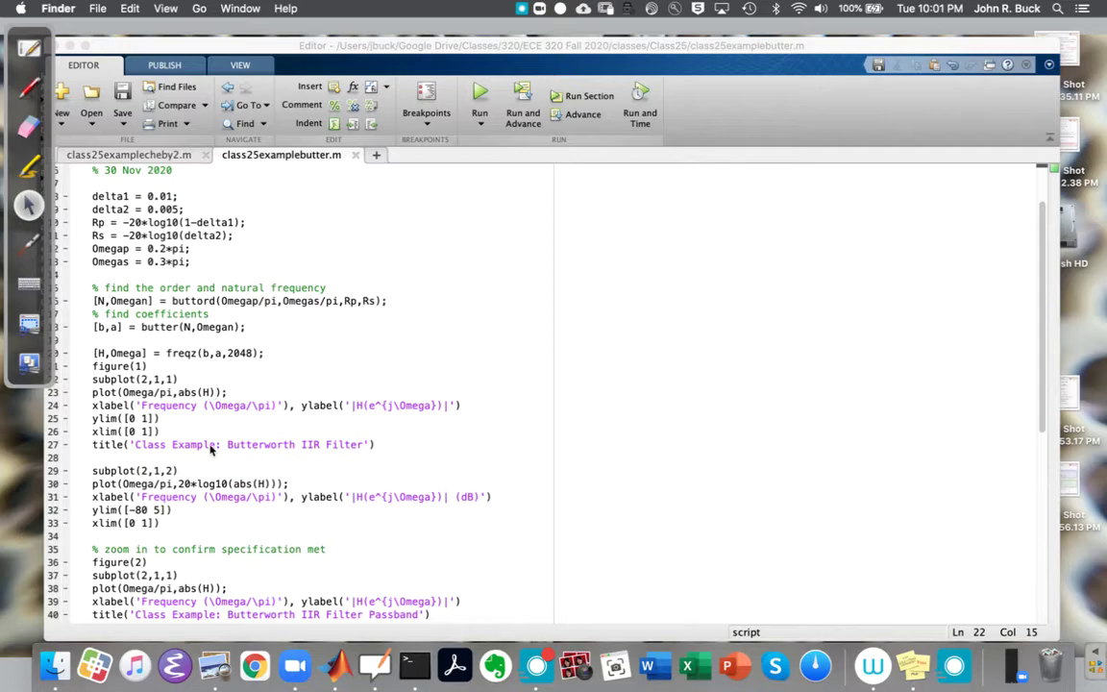
Scroll to line 63 to review the zoom plots and the pzplot(b,a) pole-zero code.
scroll(288, 413, down, 4)
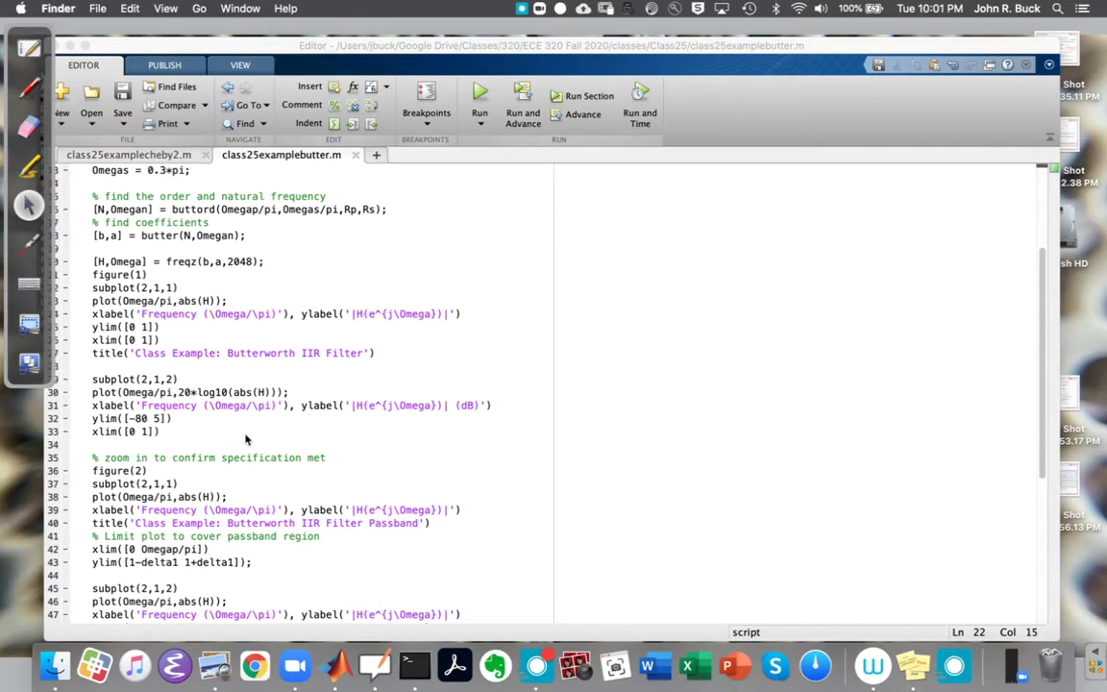
scroll(221, 423, down, 5)
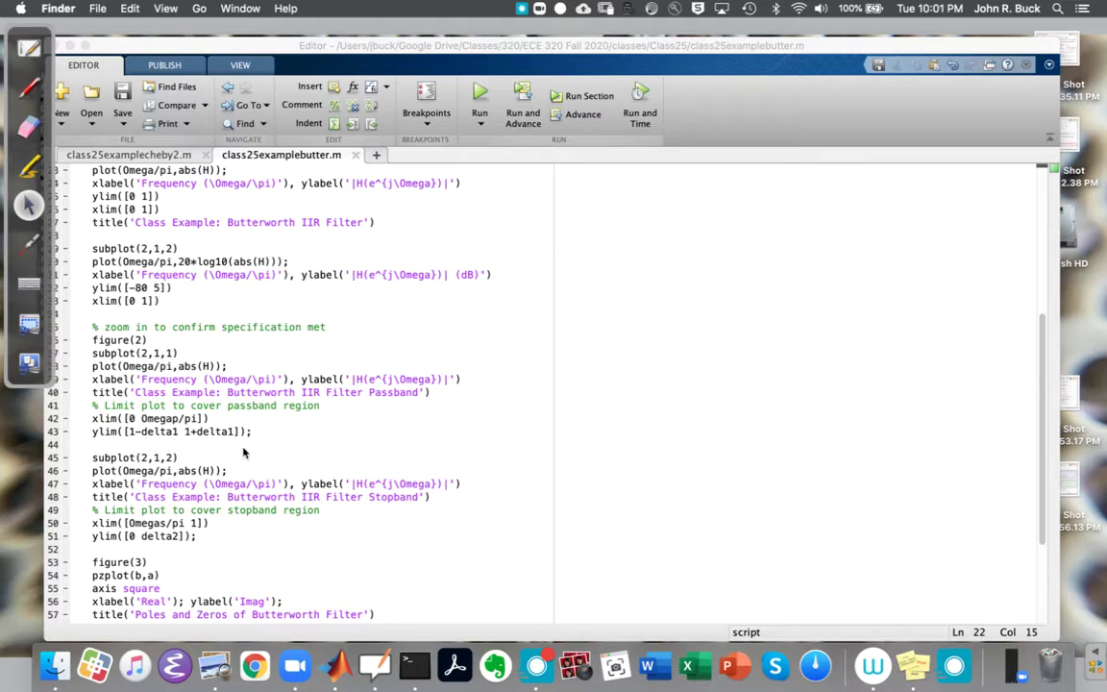
scroll(238, 440, down, 3)
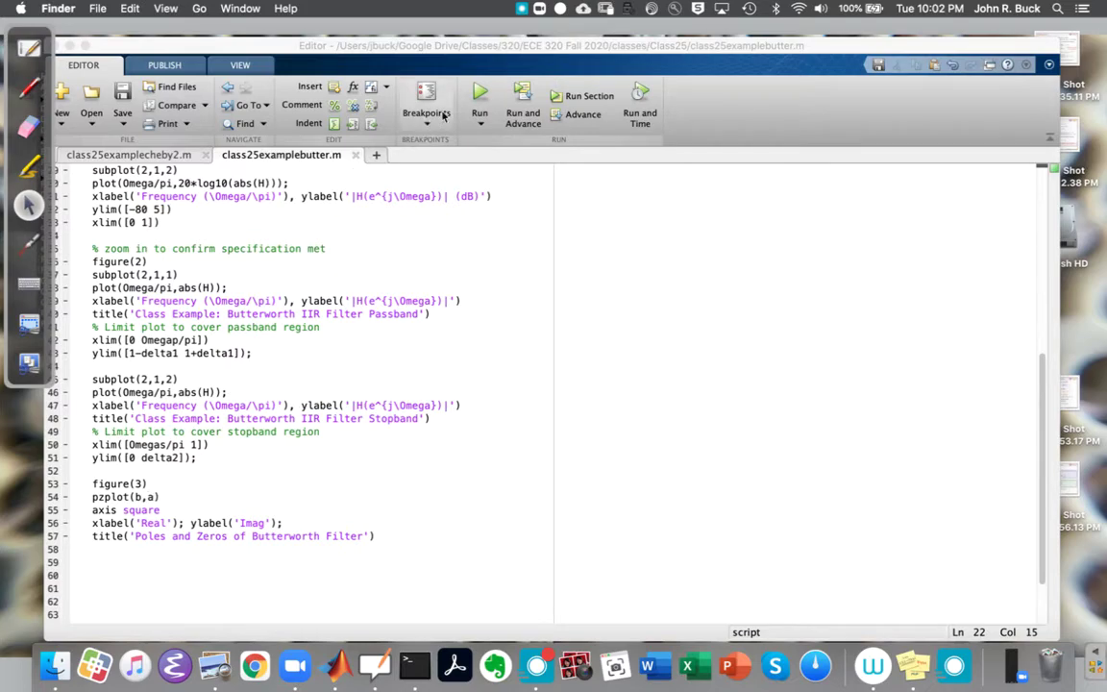
Run the Butterworth script and minimize the pole-zero and passband/stopband figures.
click(480, 91)
click(480, 91)
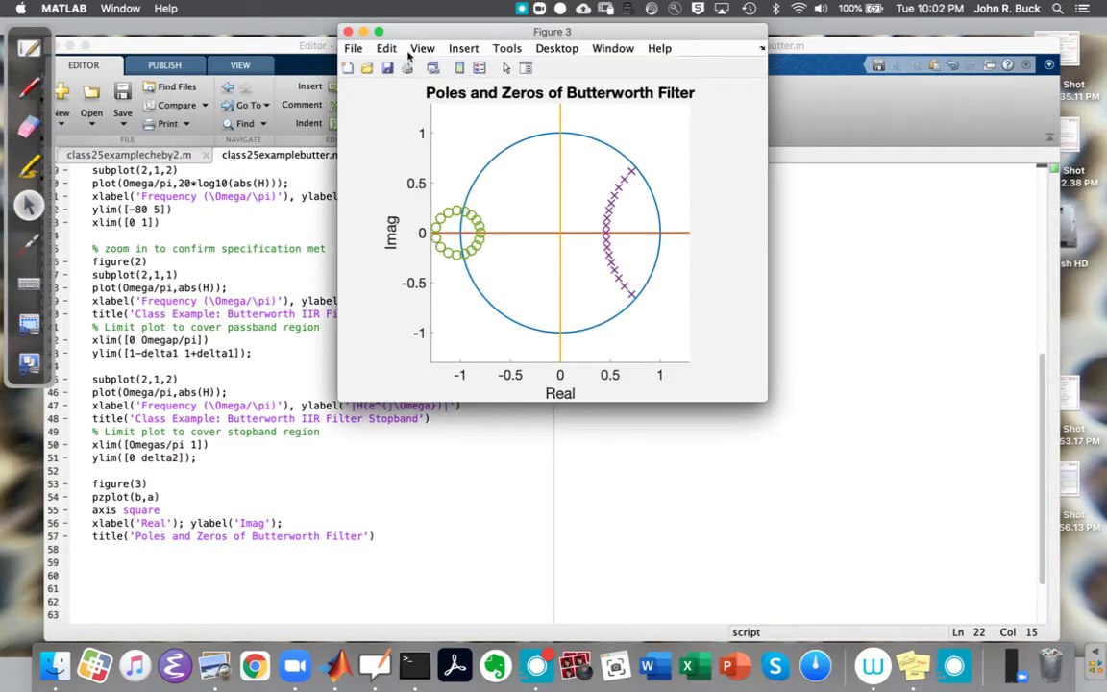
click(363, 36)
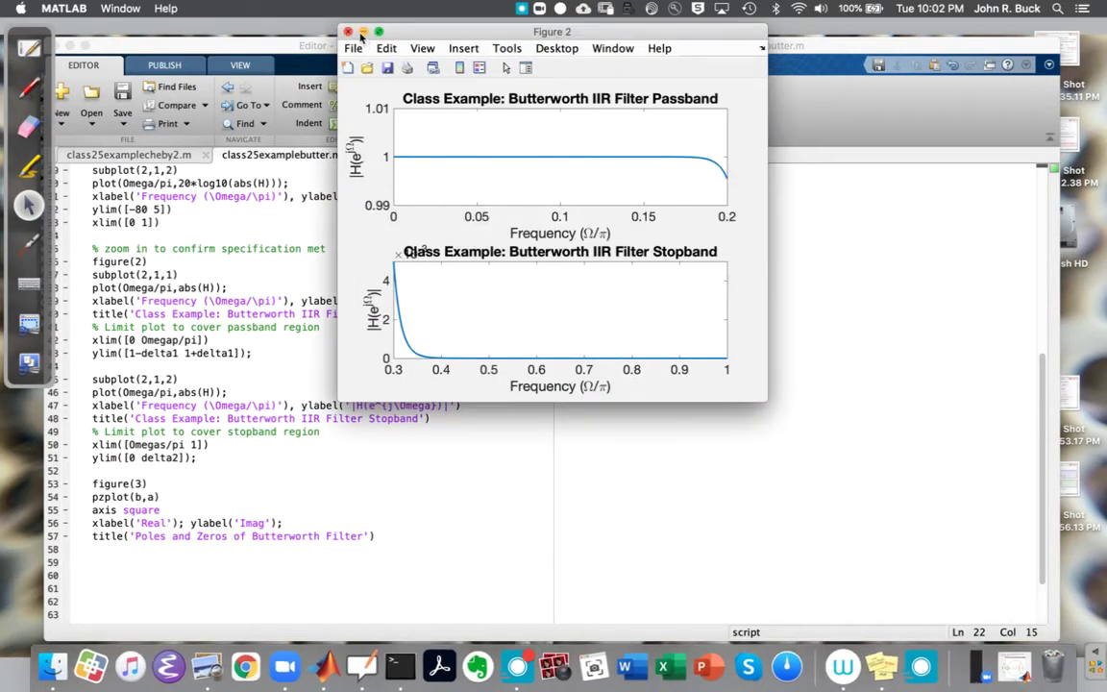
click(363, 34)
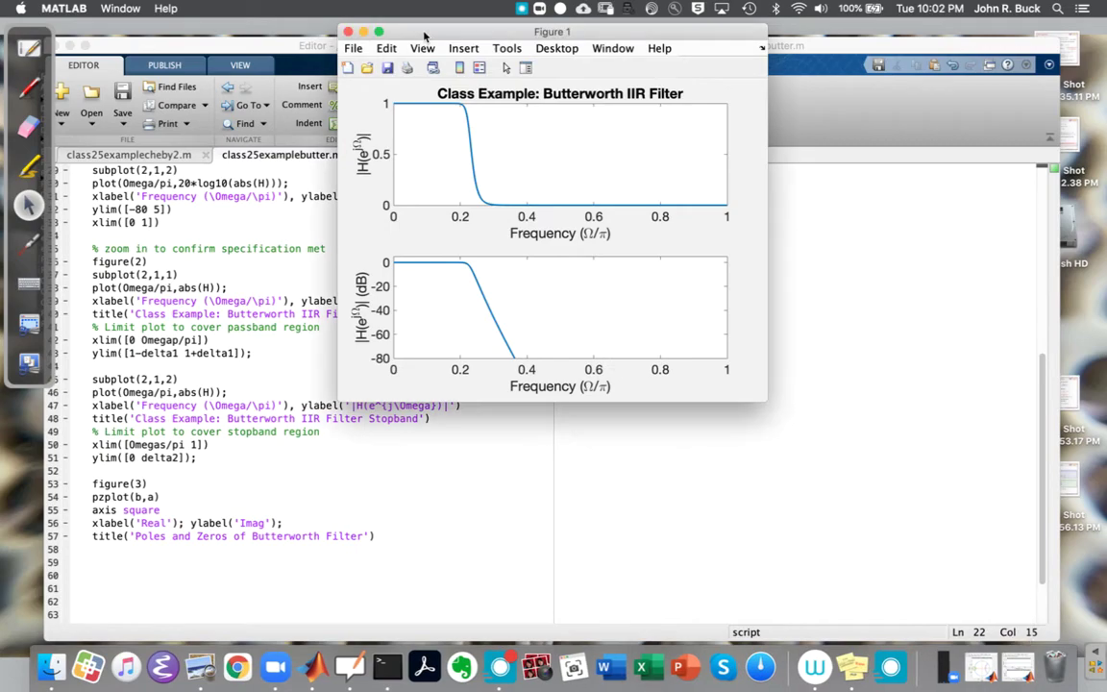
Move and enlarge Figure 1's magnitude response plot, then minimize it.
drag(425, 35, 306, 46)
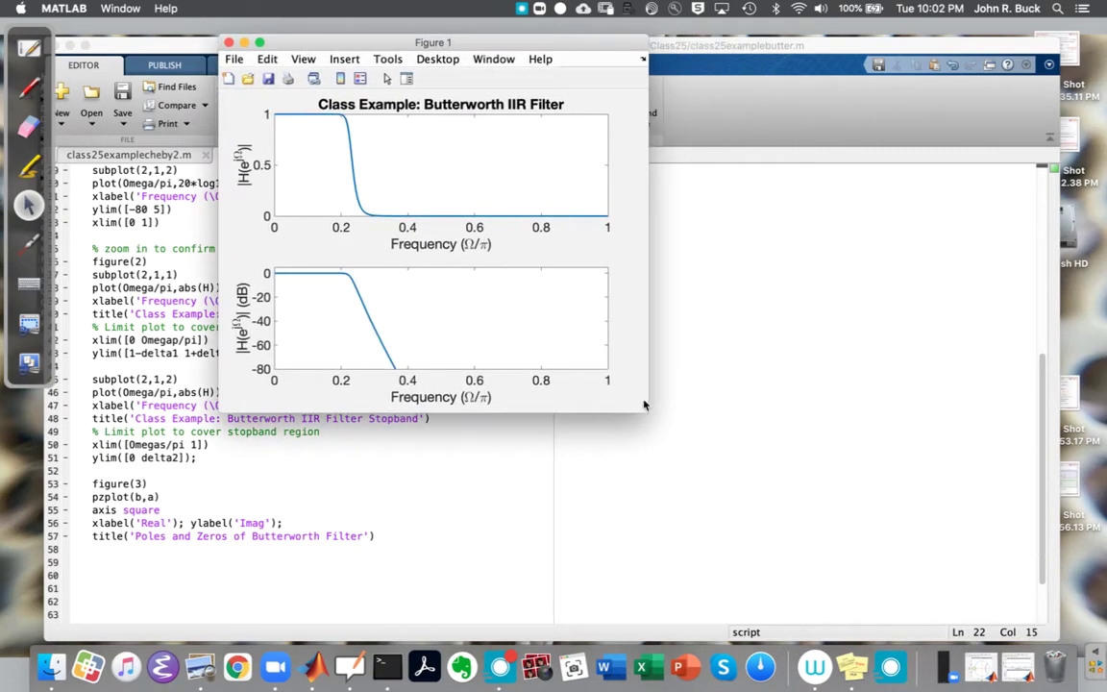
drag(646, 408, 839, 540)
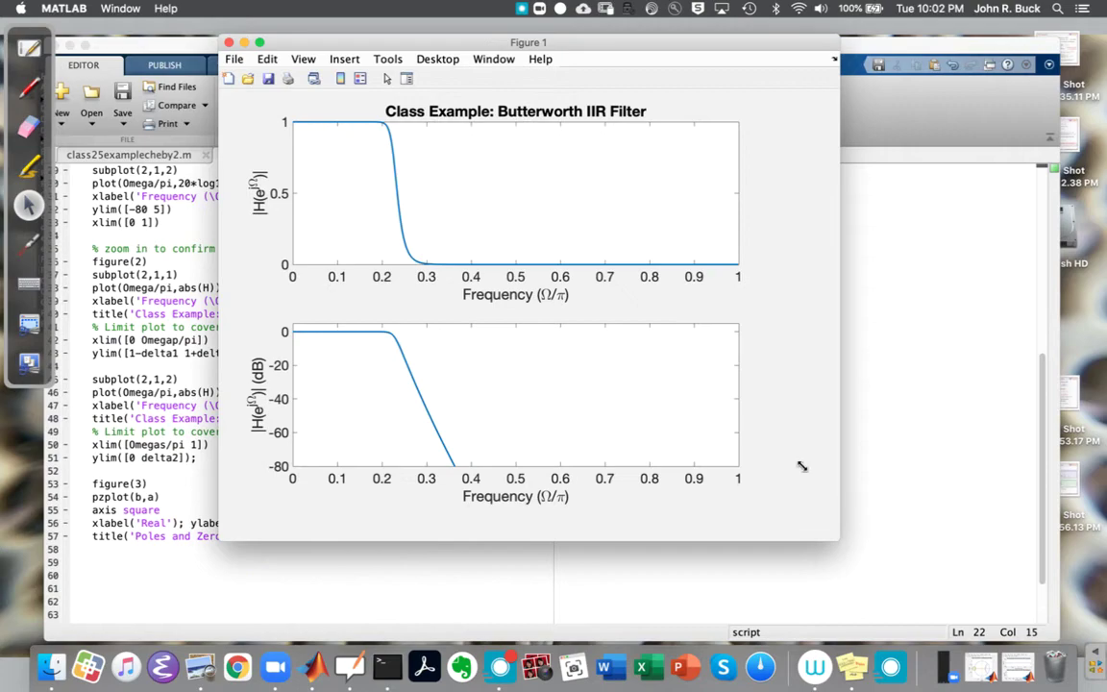
drag(802, 466, 877, 548)
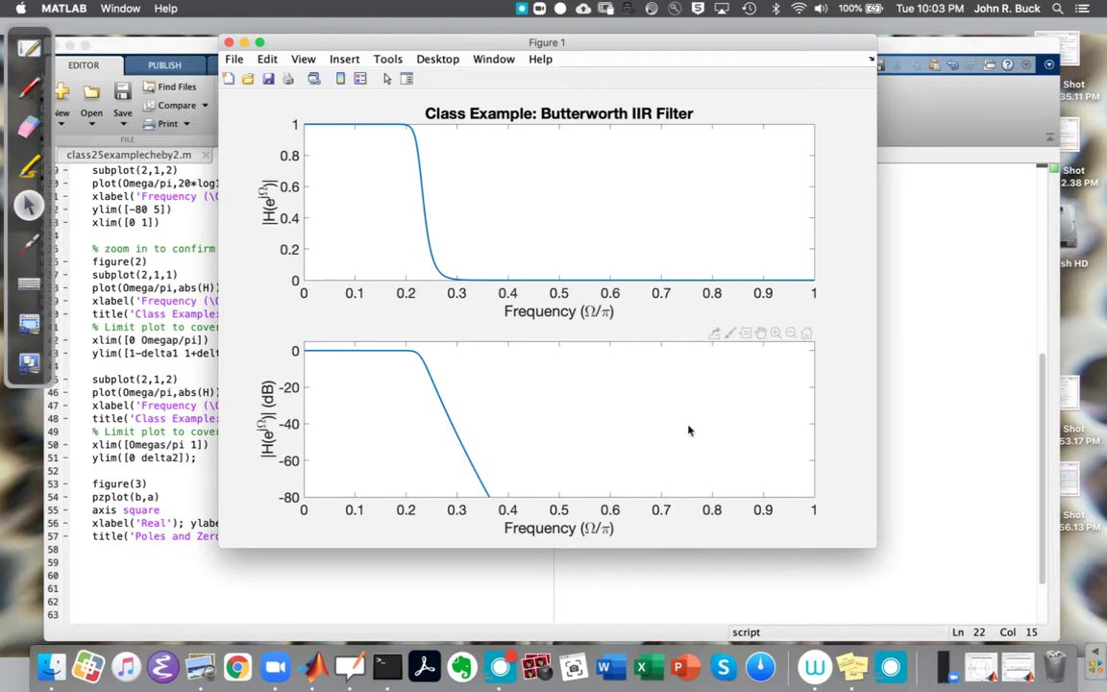
click(244, 42)
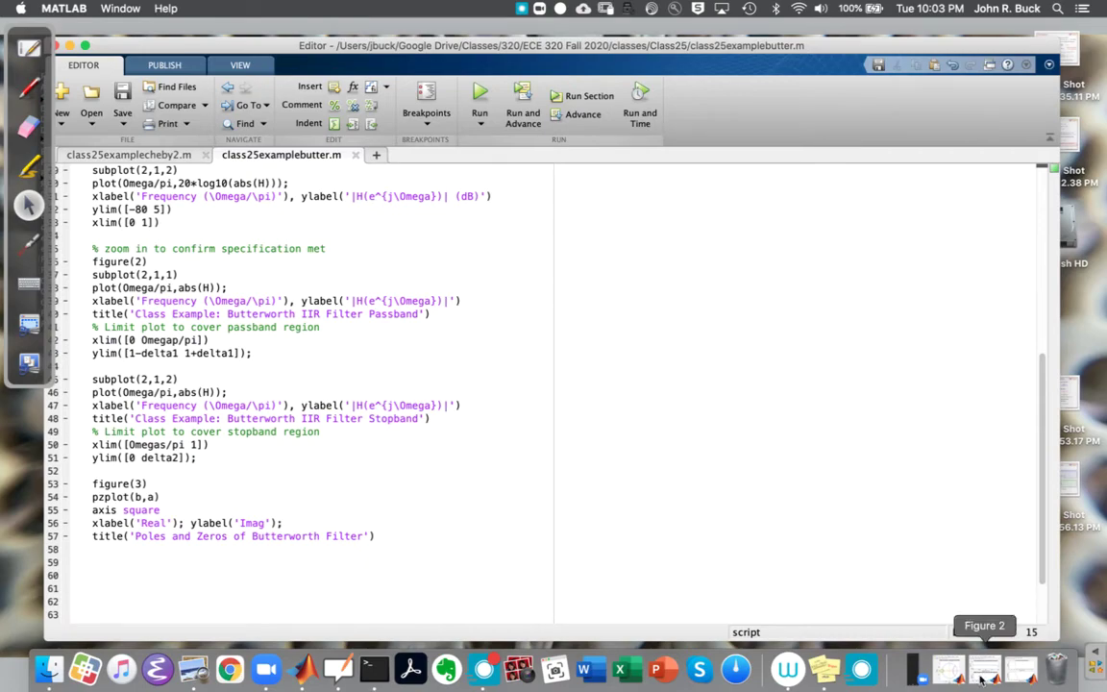
Restore and enlarge Figure 2's passband/stopband zoom plots, then bring back Figure 3.
click(981, 671)
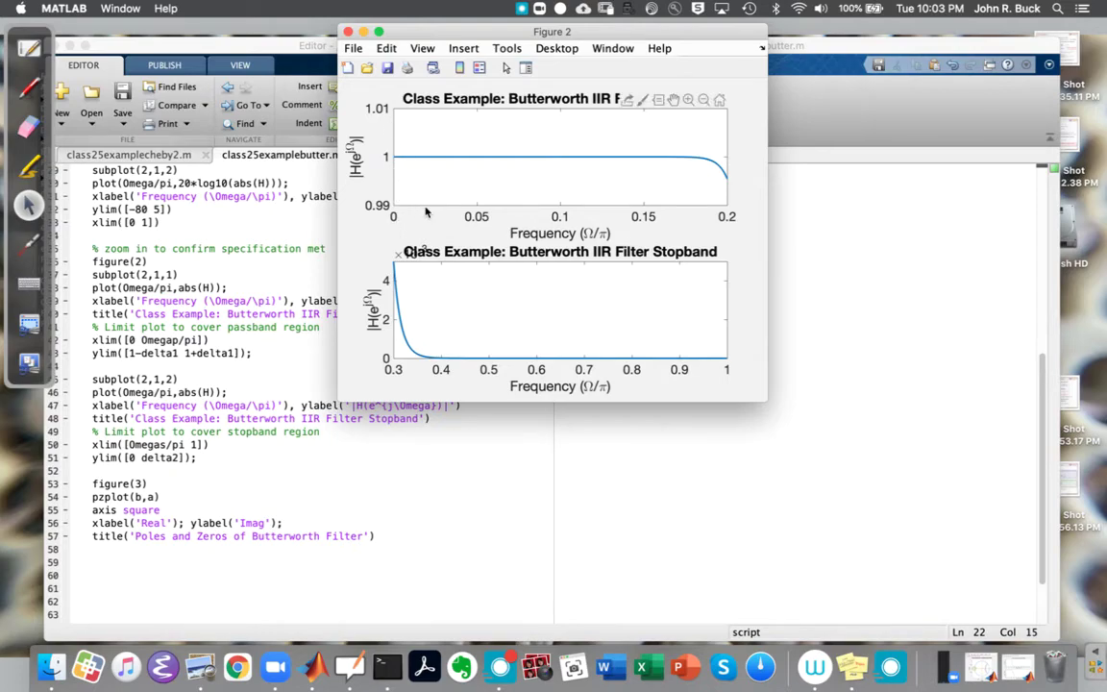
drag(764, 398, 993, 625)
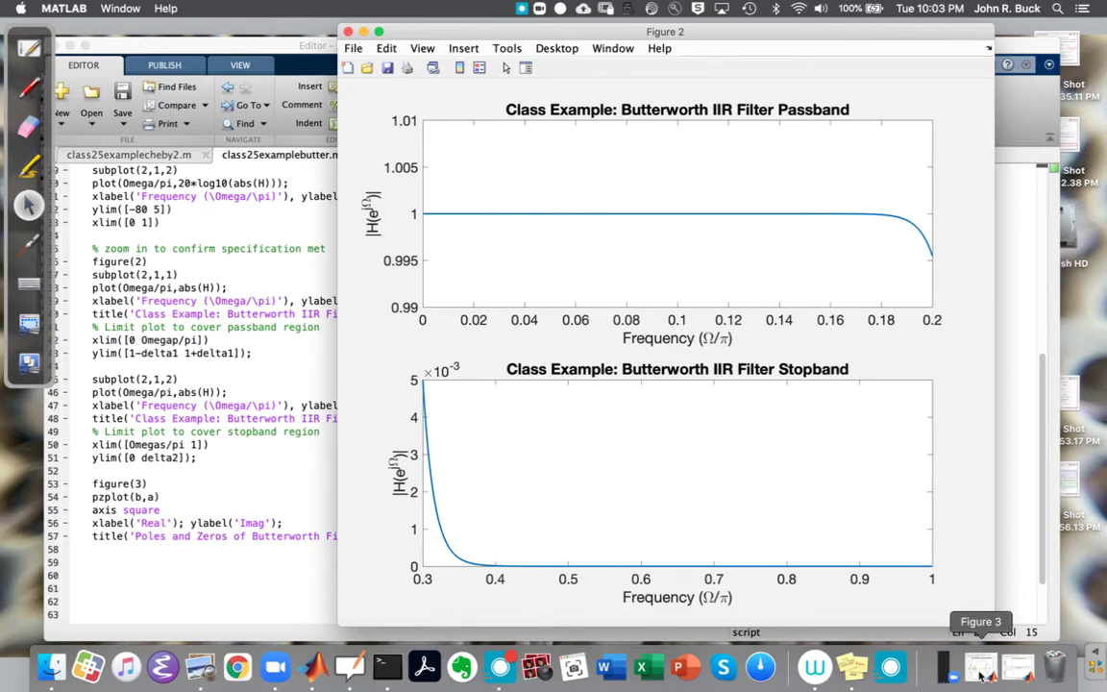
click(980, 673)
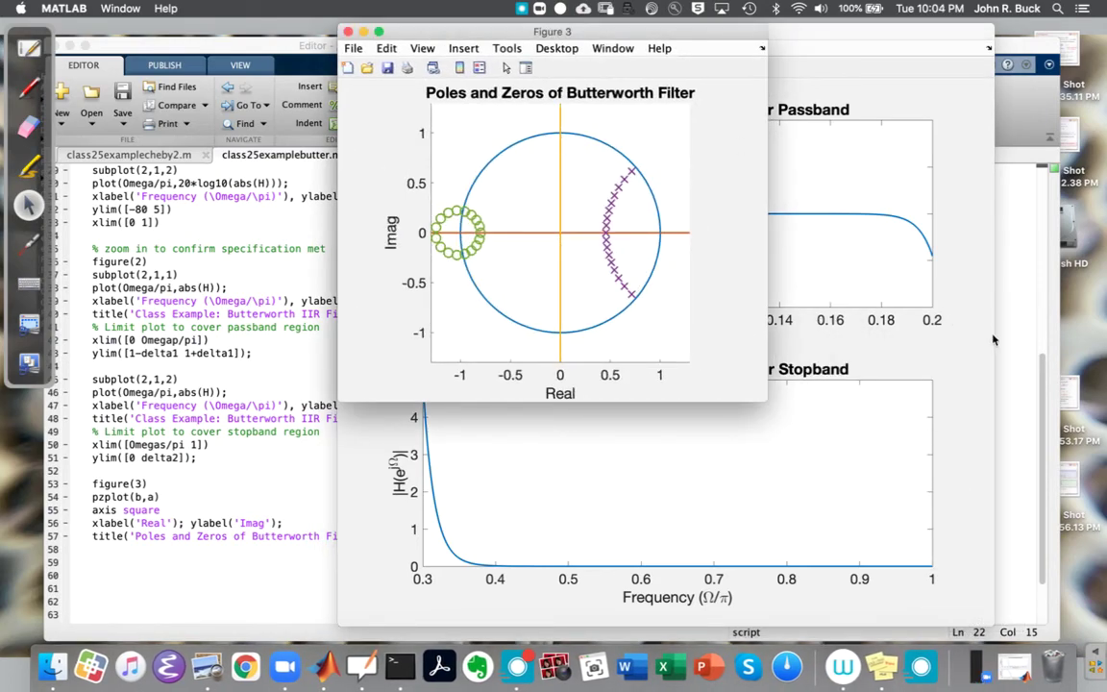
Read the data tips on Figure 3's poles and zeros and enlarge the pole-zero diagram.
click(327, 327)
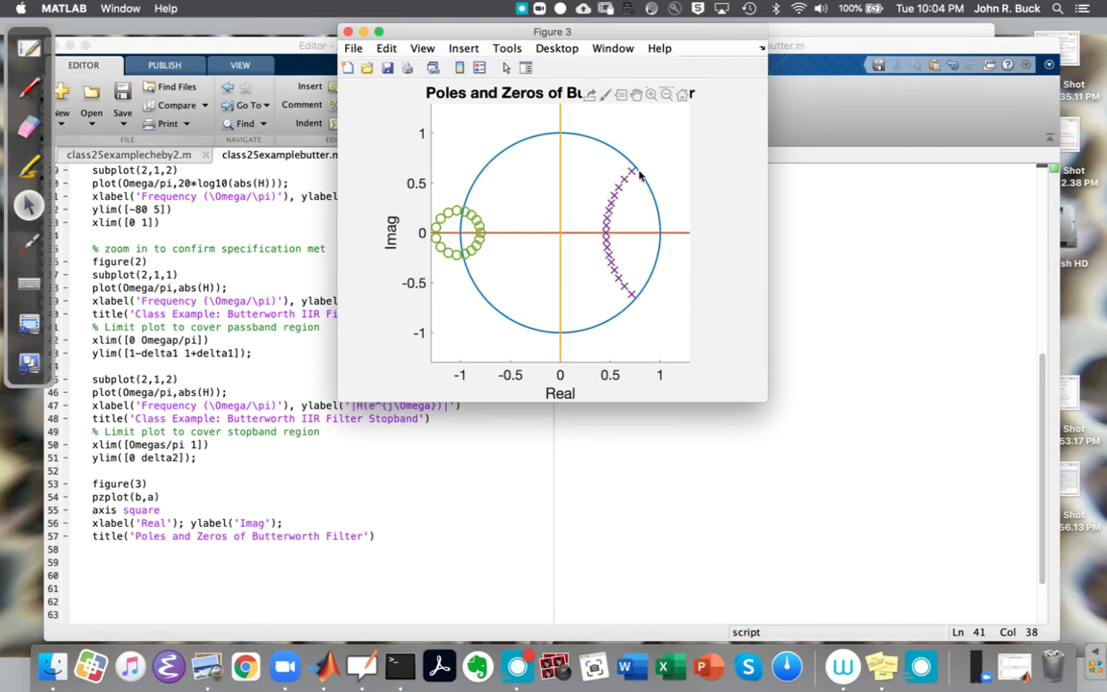
mouse_move(637, 169)
mouse_move(452, 233)
mouse_move(636, 180)
mouse_move(466, 204)
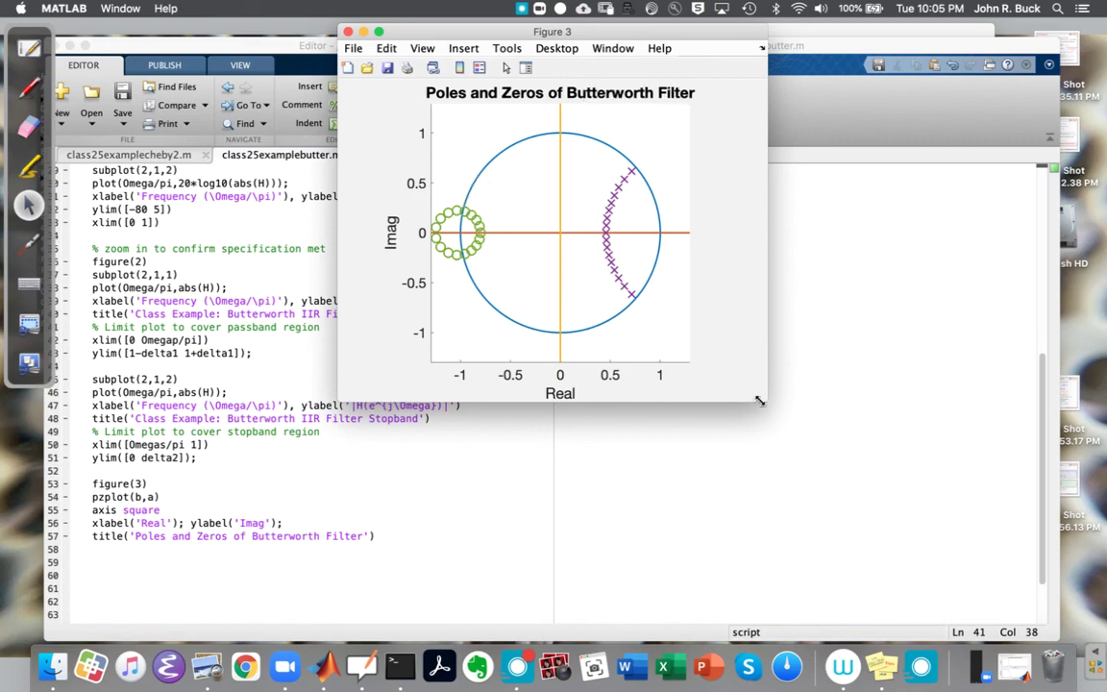
drag(767, 403, 915, 596)
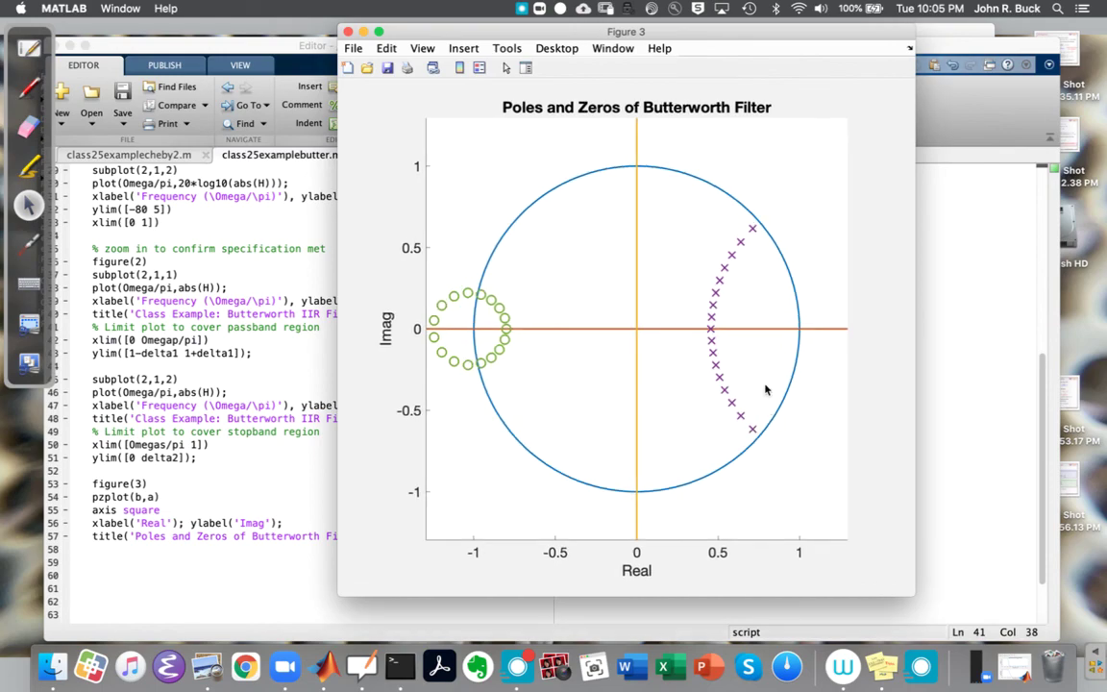